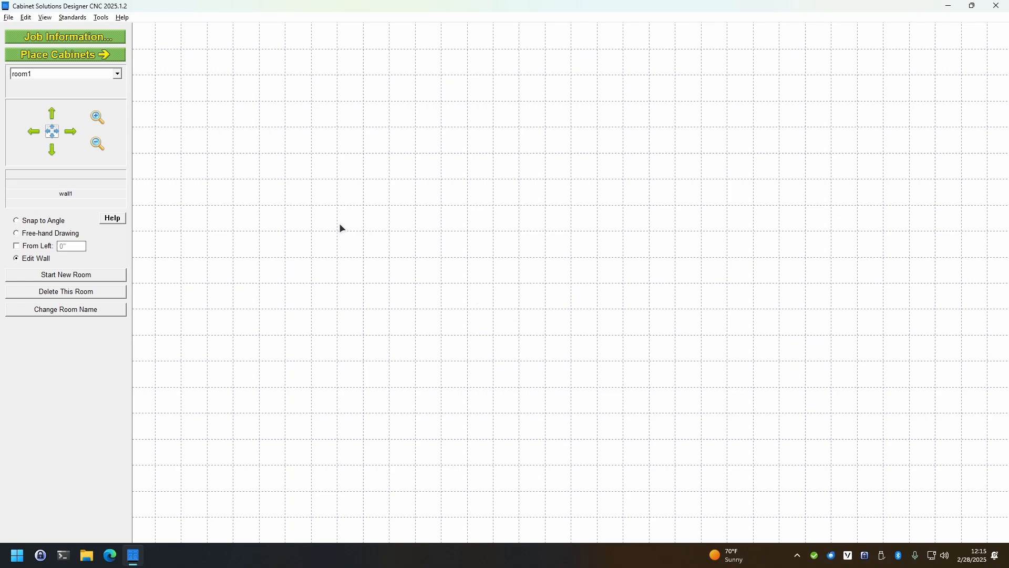
Draw a horizontal wall, set its length to 100" and make it an island
{"action": "left_click_drag", "start_coordinate": [224, 230], "coordinate": [452, 232]}
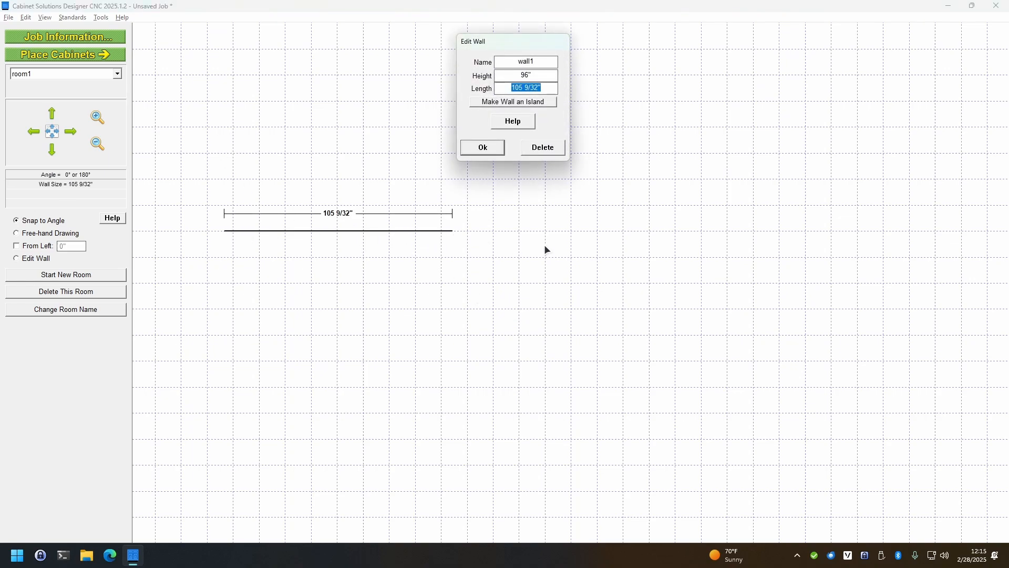
{"action": "type", "text": "100"}
{"action": "left_click", "coordinate": [528, 103]}
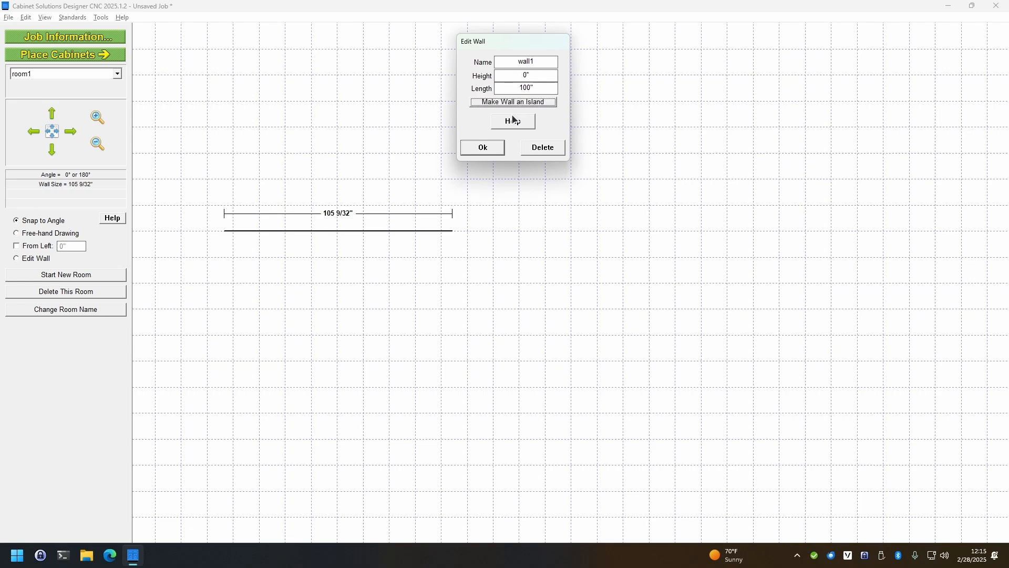
{"action": "left_click", "coordinate": [488, 151]}
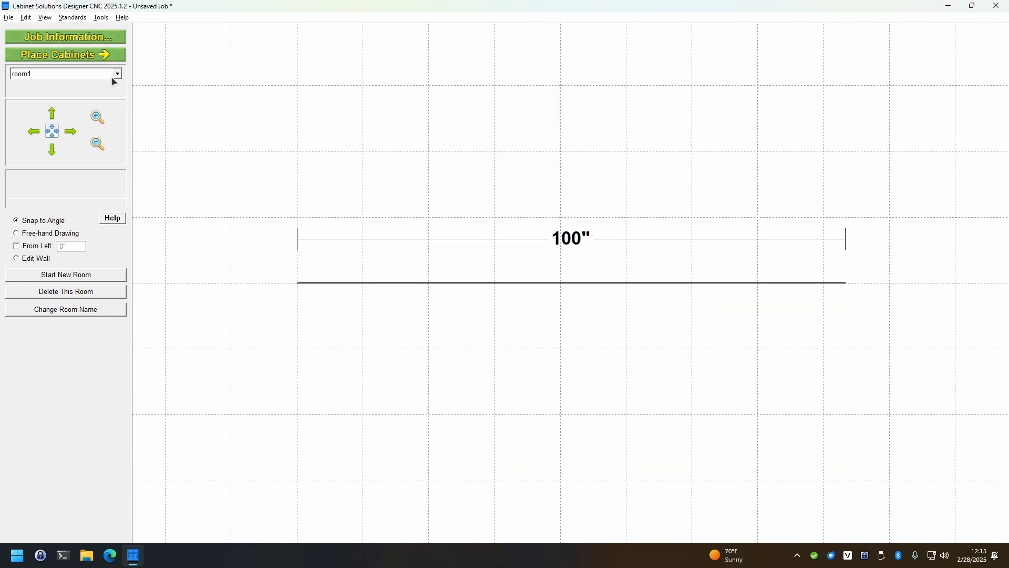
Place a 36" wide sink base cabinet near the middle of the wall
{"action": "left_click", "coordinate": [85, 55]}
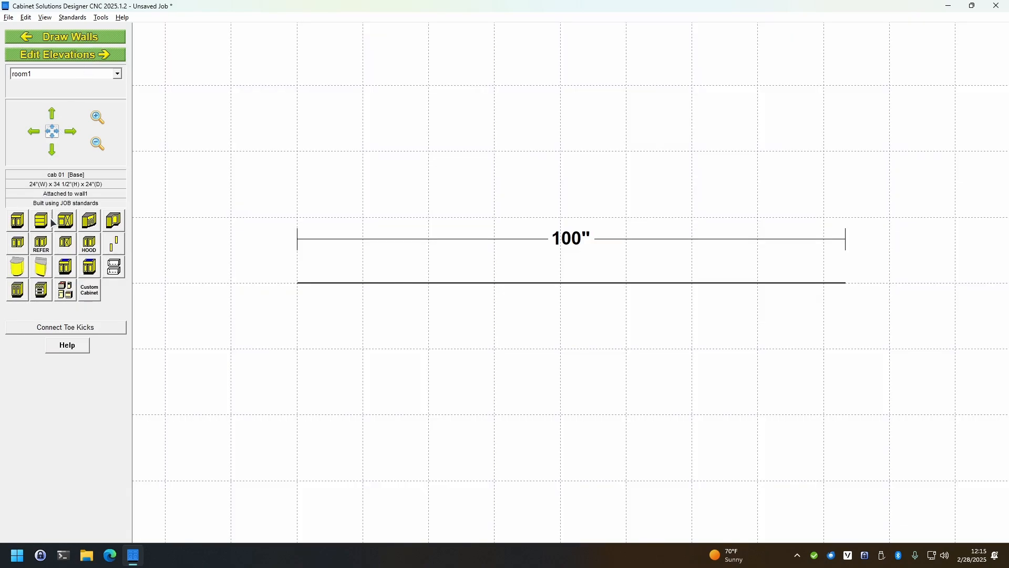
{"action": "left_click", "coordinate": [65, 267]}
{"action": "left_click", "coordinate": [480, 410]}
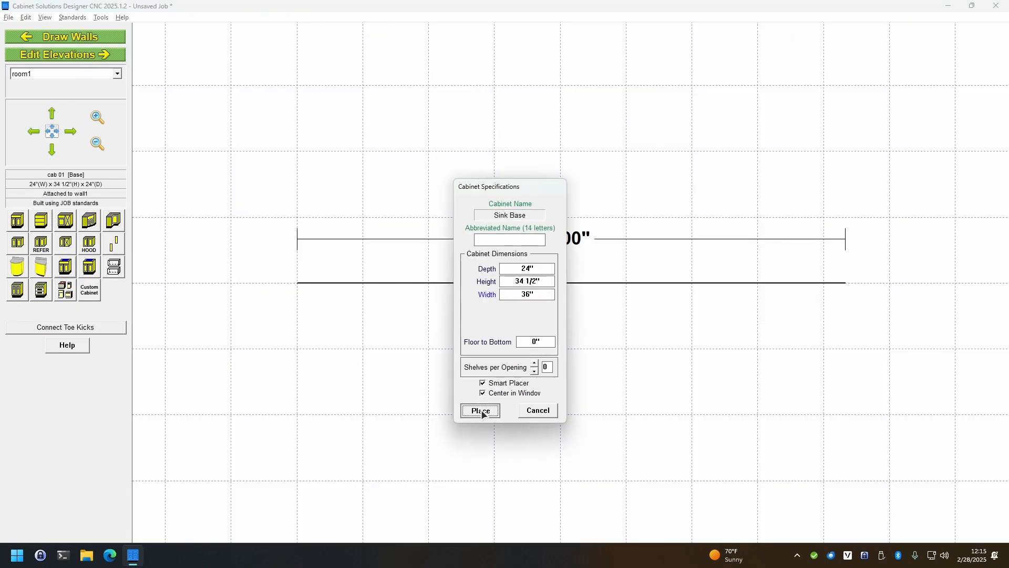
{"action": "left_click", "coordinate": [553, 357]}
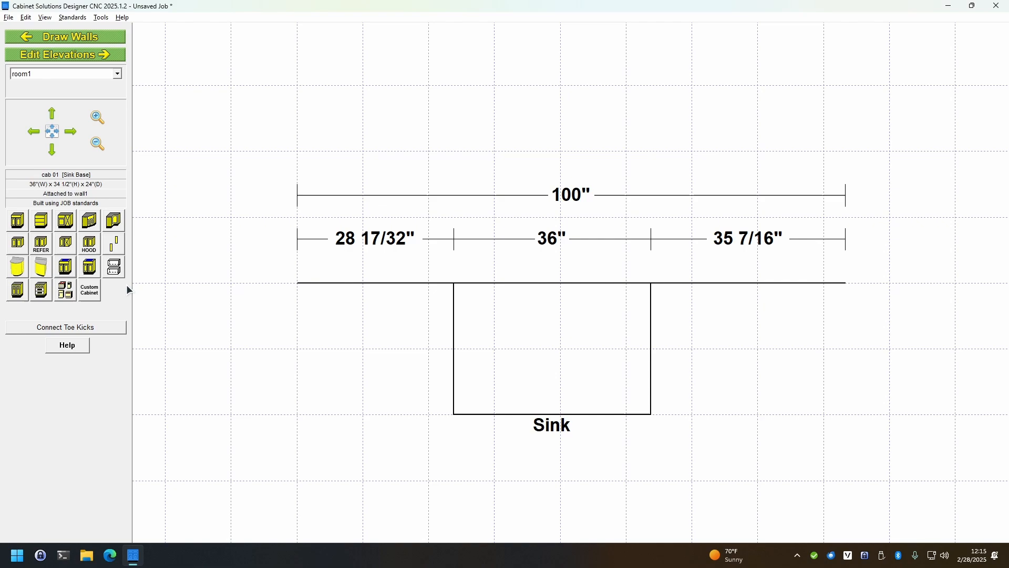
Place a 24" wide base cabinet directly to the right of the sink base
{"action": "left_click", "coordinate": [17, 220]}
{"action": "left_click", "coordinate": [493, 411]}
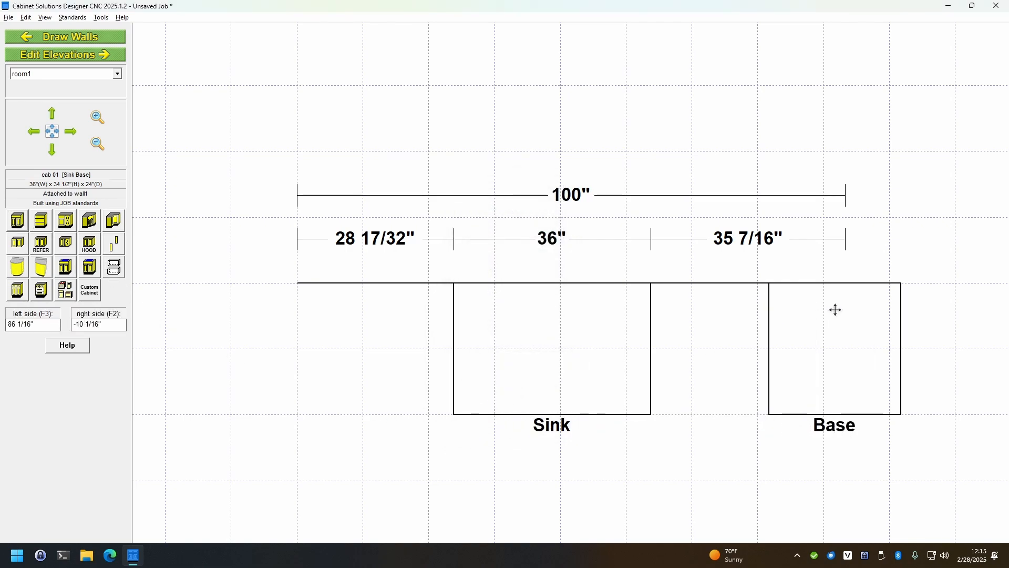
{"action": "left_click", "coordinate": [757, 316]}
Move the sink base cabinet so it sits flush against the 24" base, 36" from the wall's left end
{"action": "left_click", "coordinate": [606, 345]}
{"action": "left_click", "coordinate": [607, 345]}
{"action": "left_click", "coordinate": [518, 392]}
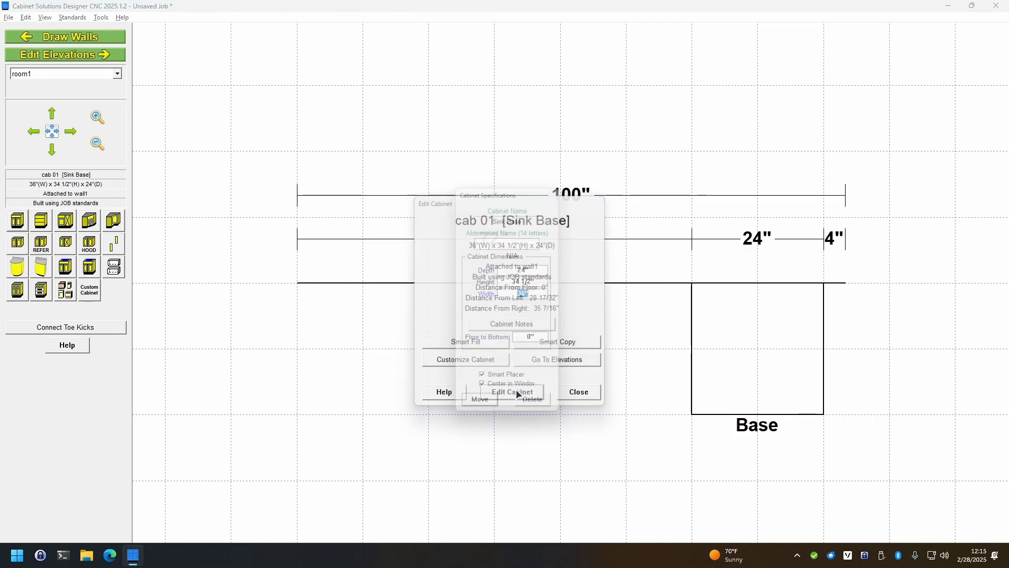
{"action": "left_click", "coordinate": [487, 405]}
{"action": "left_click", "coordinate": [620, 389]}
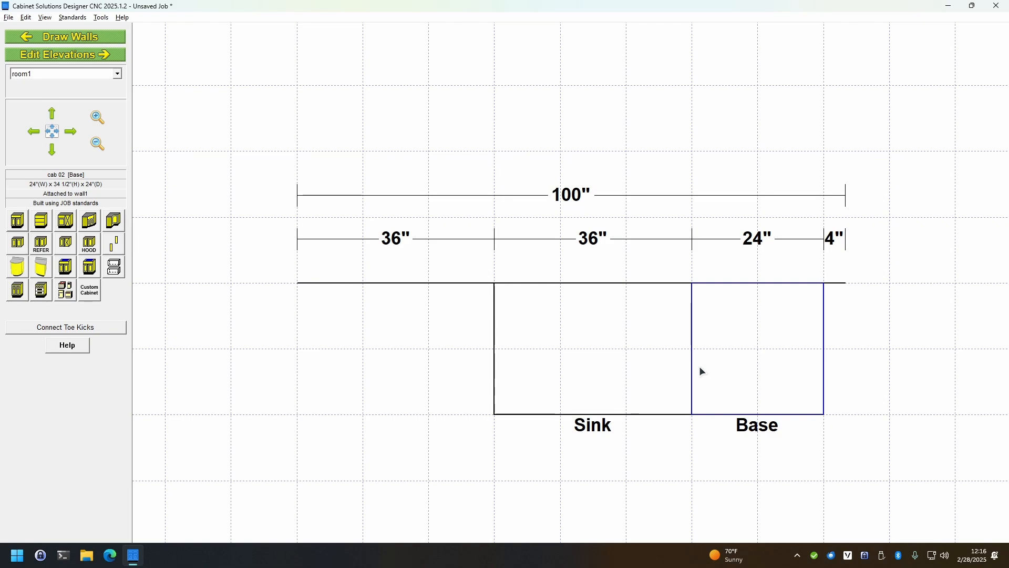
Check the default width in the Dishwasher appliance's specifications without placing it
{"action": "left_click", "coordinate": [62, 292]}
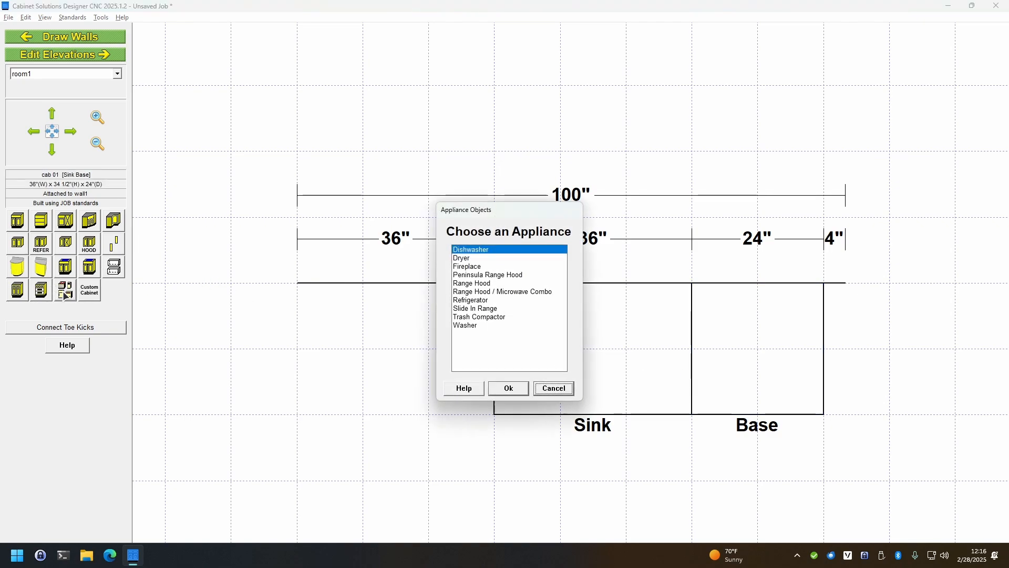
{"action": "left_click", "coordinate": [508, 388]}
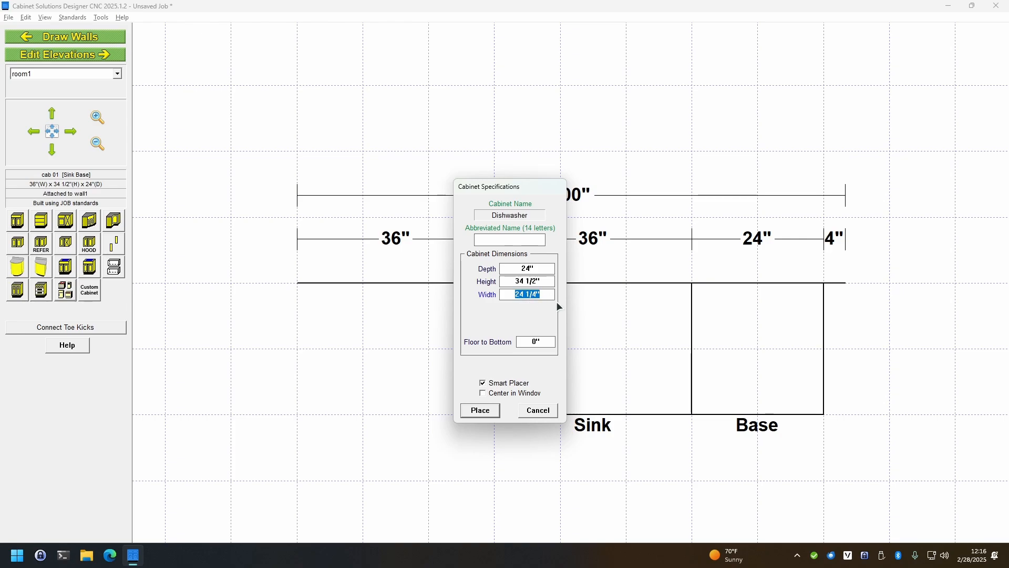
{"action": "left_click", "coordinate": [542, 409]}
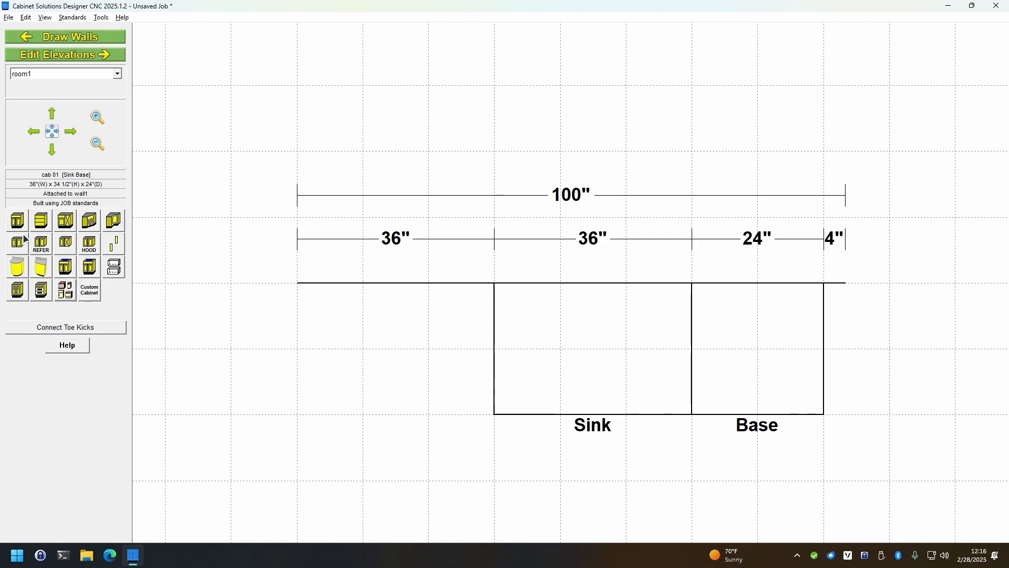
Place a 27 1/4" wide base cabinet directly to the left of the sink base
{"action": "left_click", "coordinate": [17, 221]}
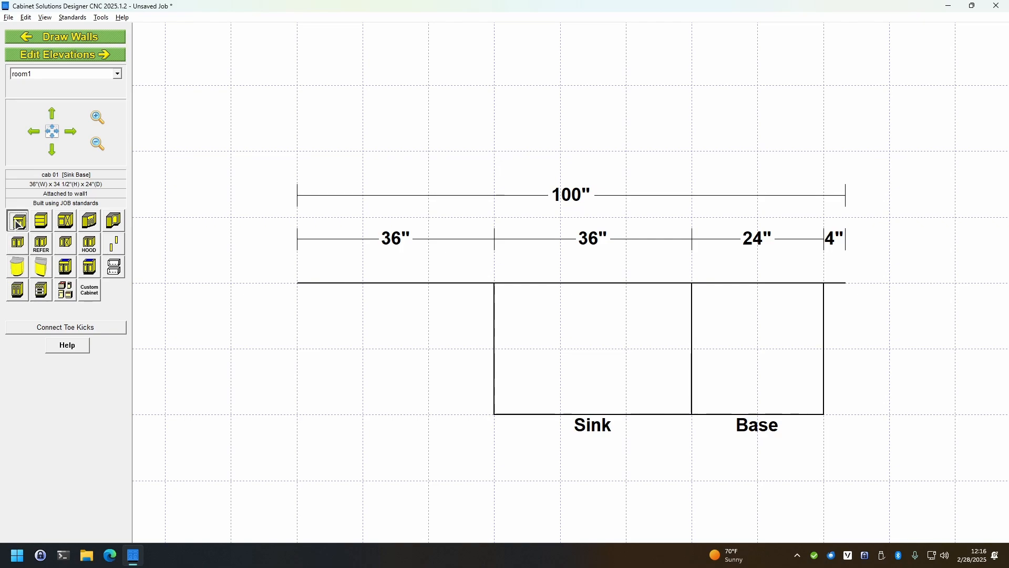
{"action": "type", "text": "27.25"}
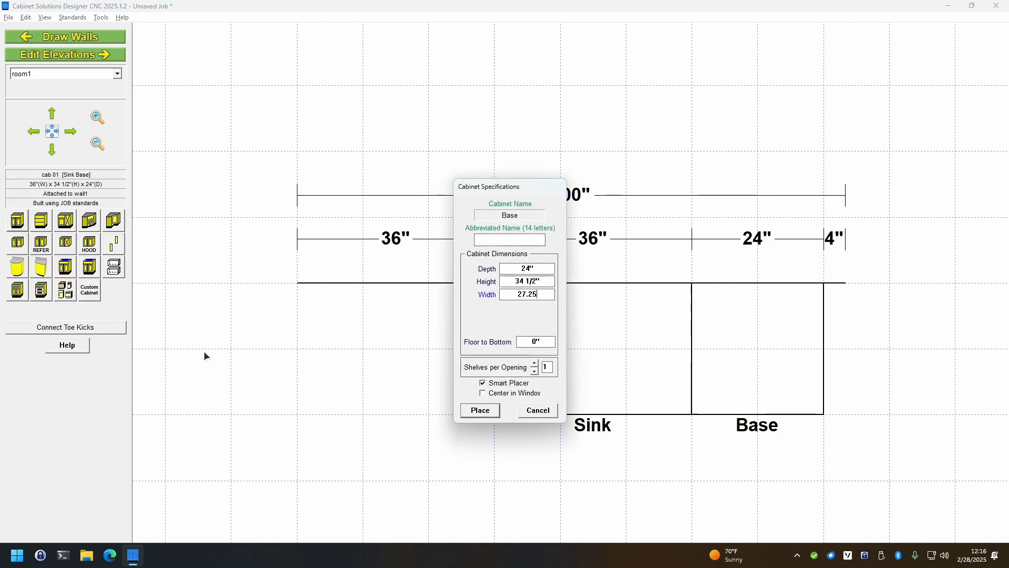
{"action": "left_click", "coordinate": [480, 410]}
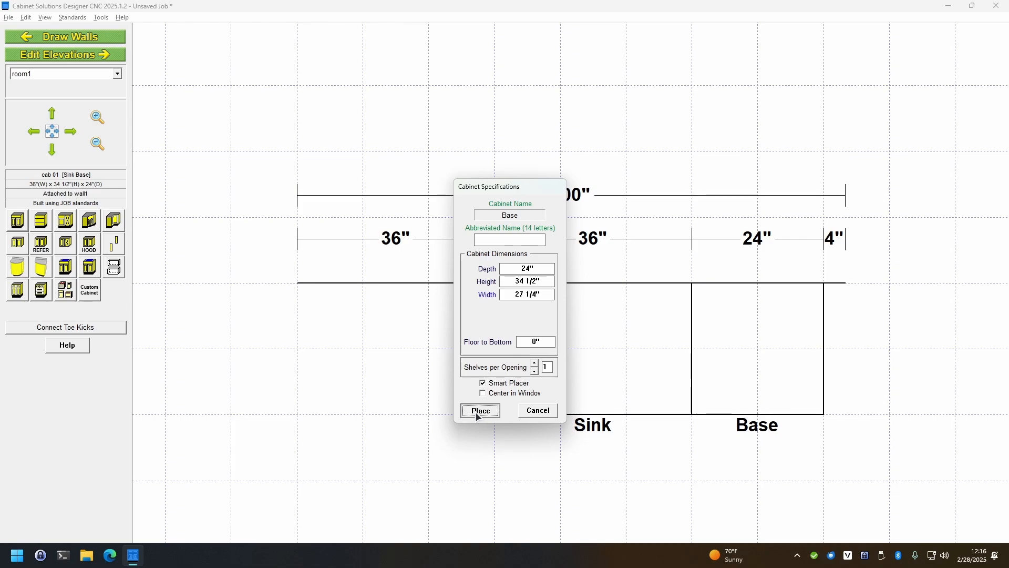
{"action": "double_click", "coordinate": [421, 378]}
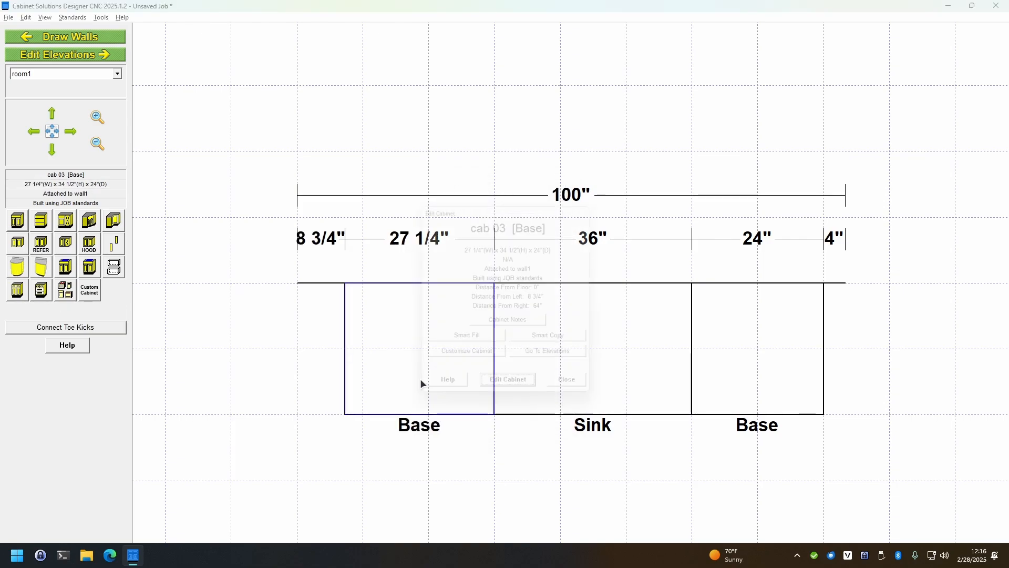
Customize the base cabinet left of the sink in elevation, removing all toes and sleepers through its cabinet standards
{"action": "left_click", "coordinate": [543, 363]}
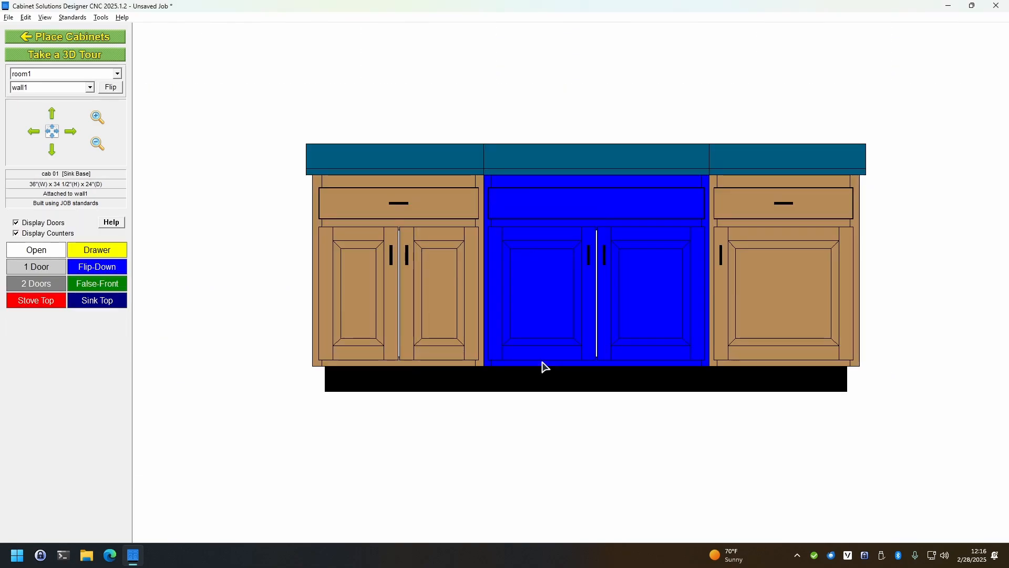
{"action": "left_click", "coordinate": [396, 270]}
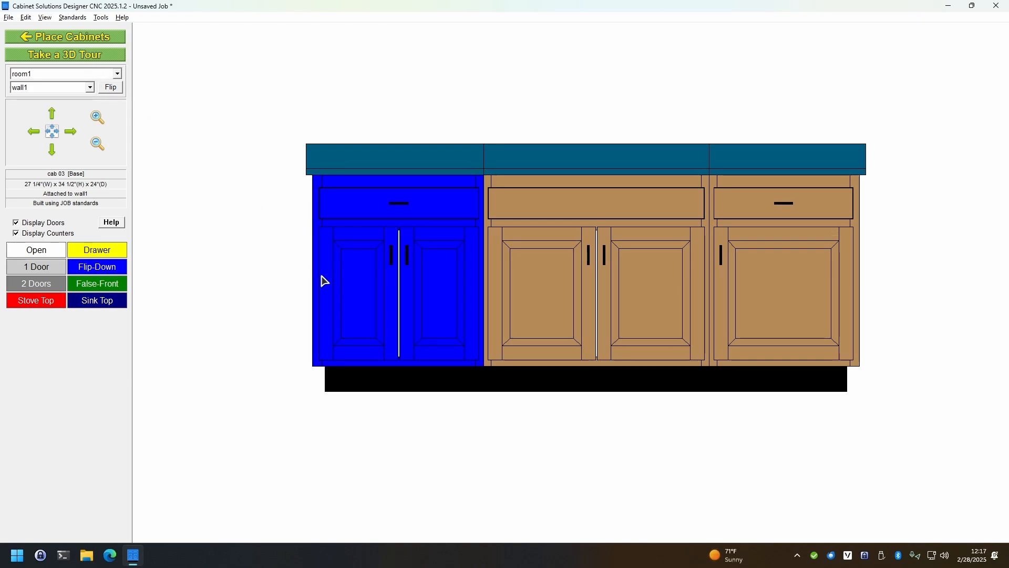
{"action": "double_click", "coordinate": [363, 278]}
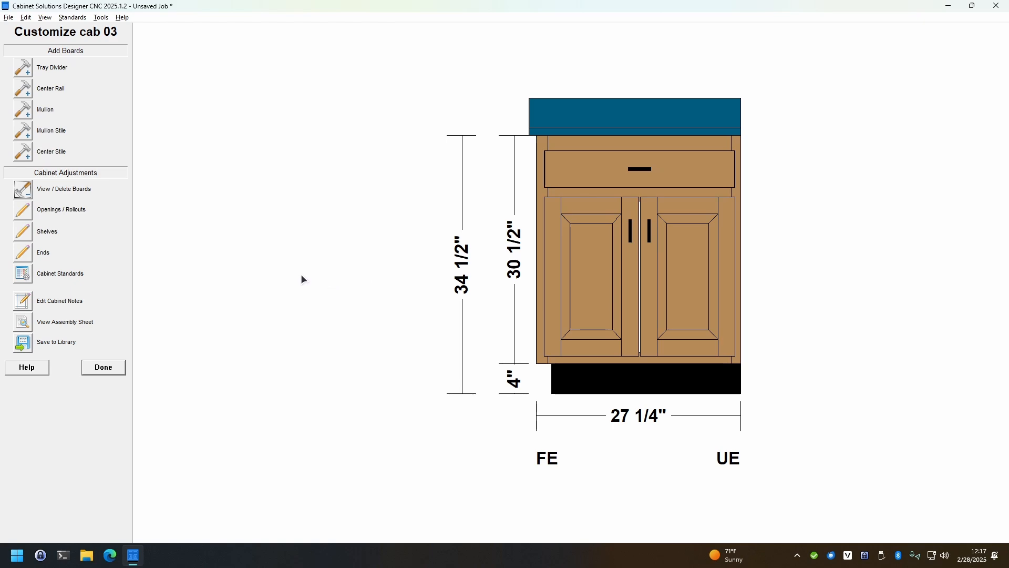
{"action": "left_click", "coordinate": [26, 274]}
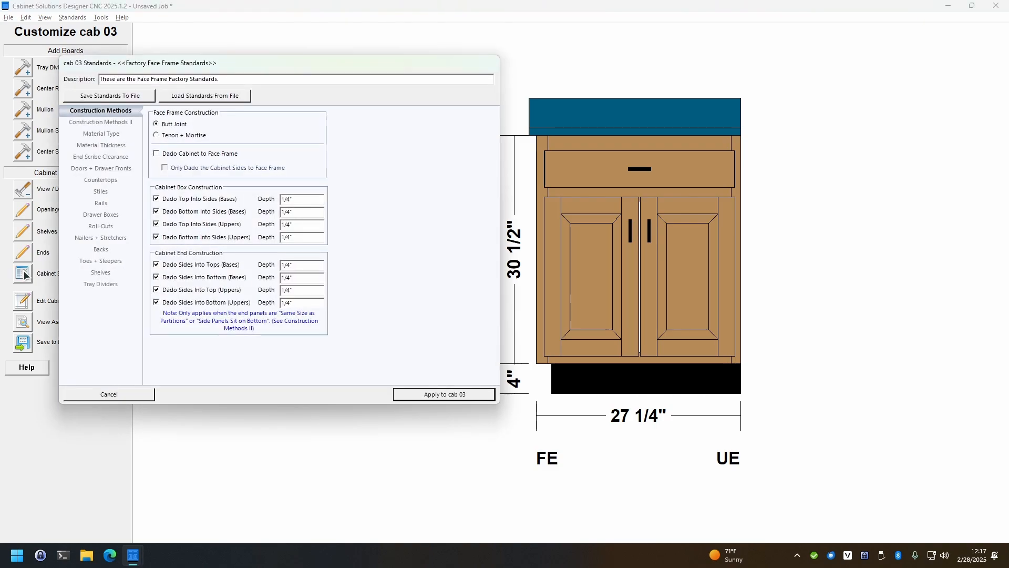
{"action": "left_click_drag", "start_coordinate": [237, 59], "coordinate": [395, 64]}
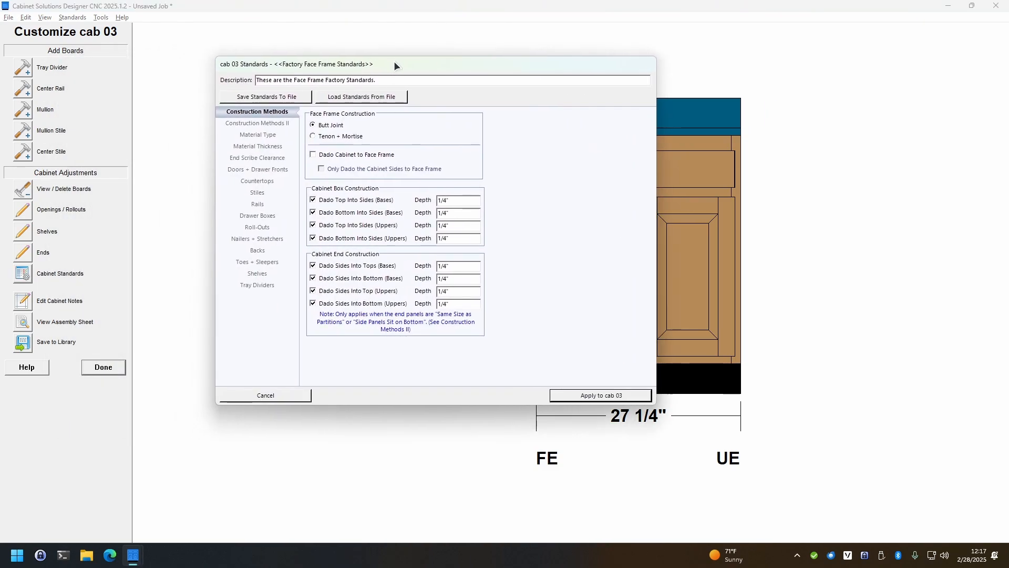
{"action": "left_click", "coordinate": [261, 261]}
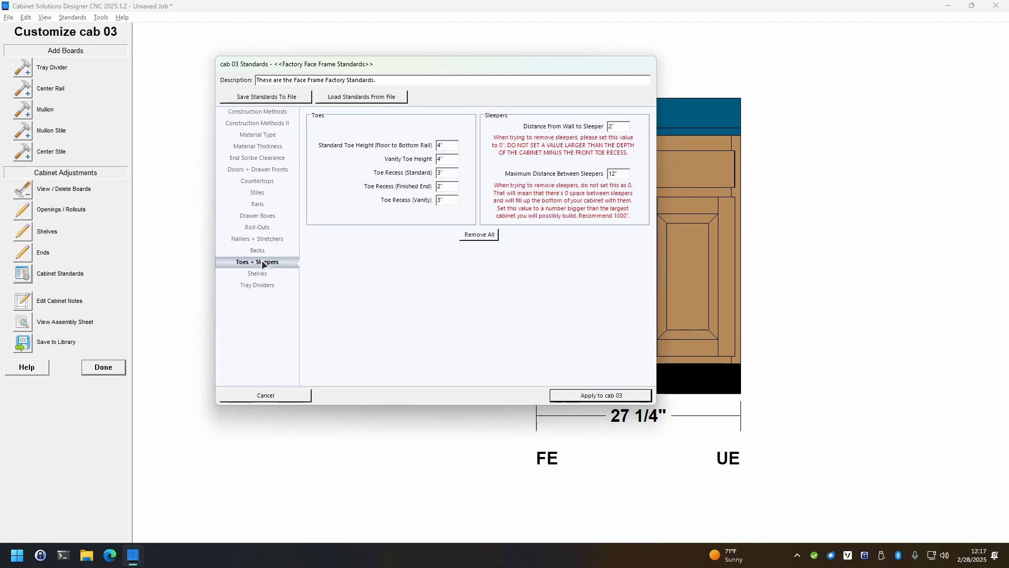
{"action": "left_click", "coordinate": [480, 235]}
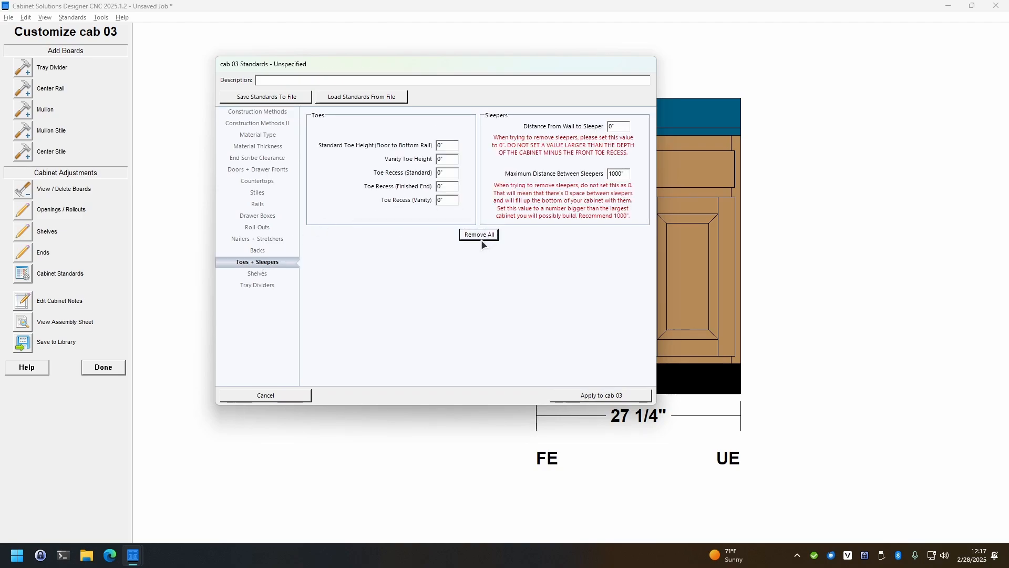
{"action": "left_click", "coordinate": [589, 395]}
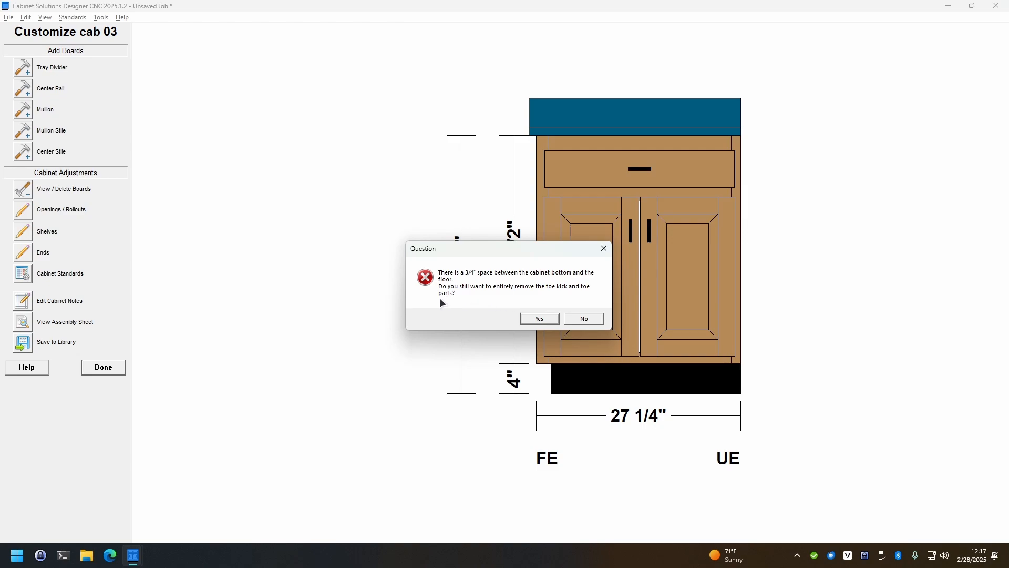
{"action": "left_click", "coordinate": [539, 319]}
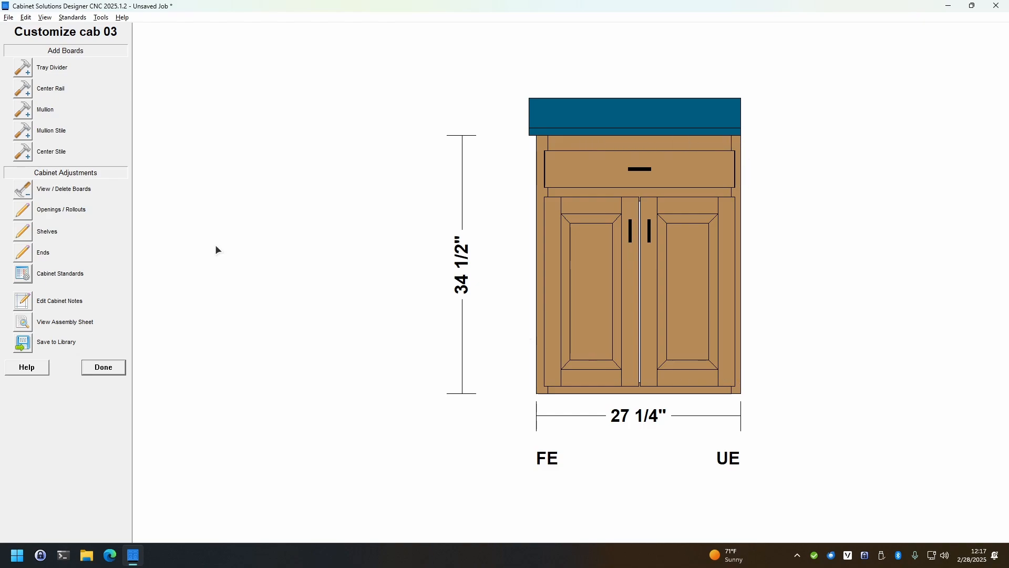
Clear all interior boards from the 27 1/4" base cabinet
{"action": "left_click", "coordinate": [23, 192]}
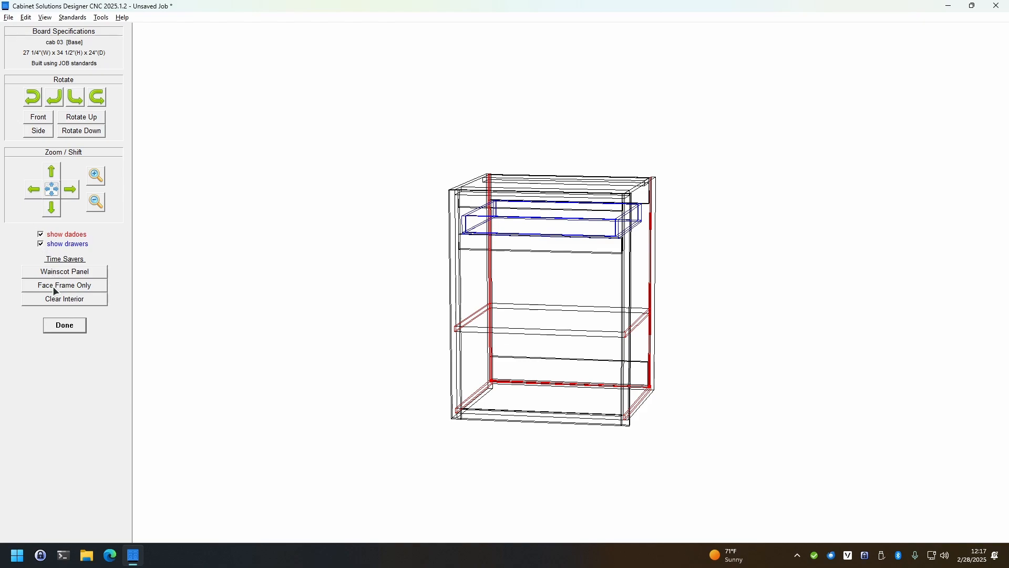
{"action": "left_click", "coordinate": [61, 301]}
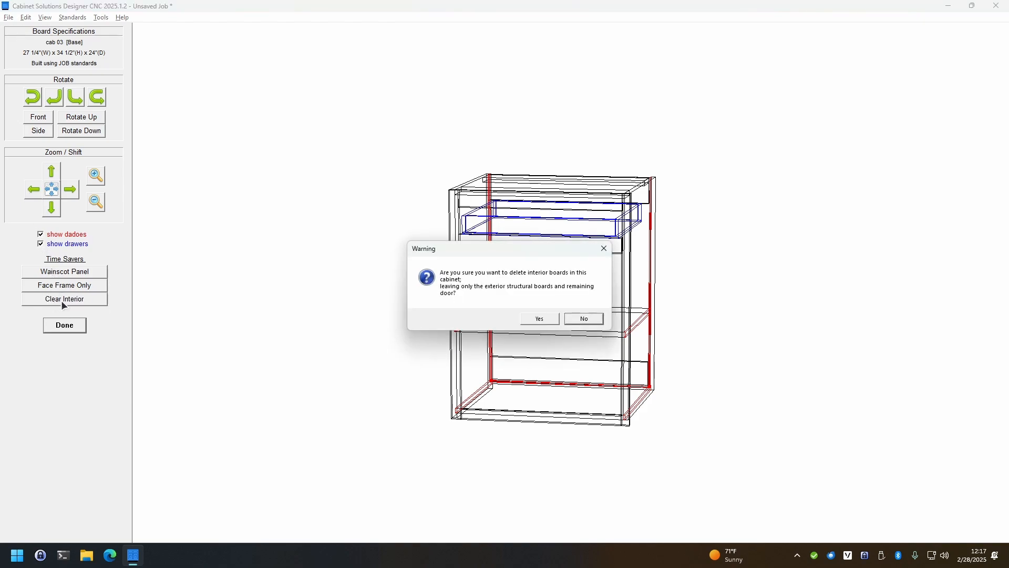
{"action": "left_click", "coordinate": [544, 320]}
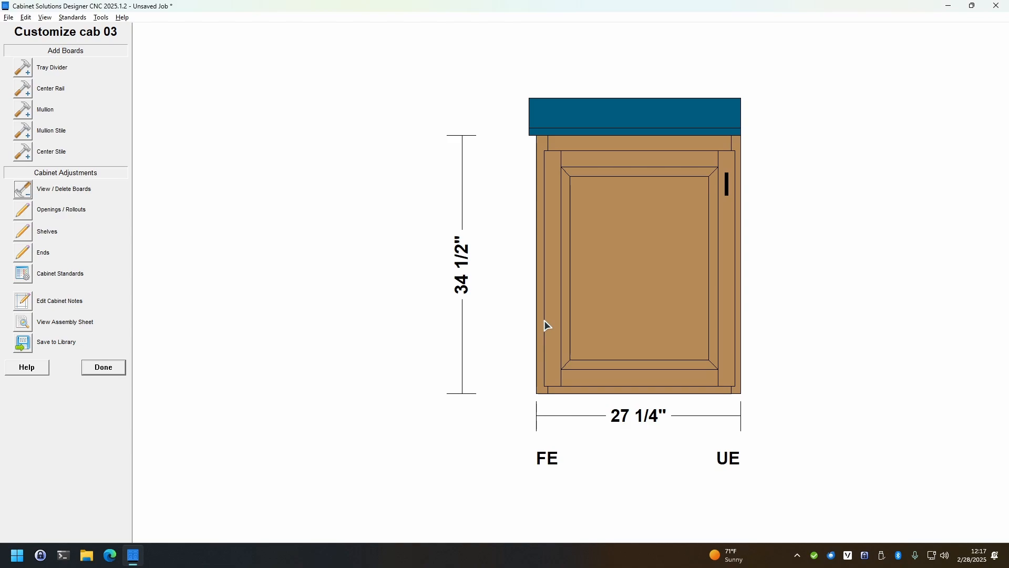
Delete the bottom board and the bottom rail from the 27 1/4" base cabinet
{"action": "left_click", "coordinate": [23, 190]}
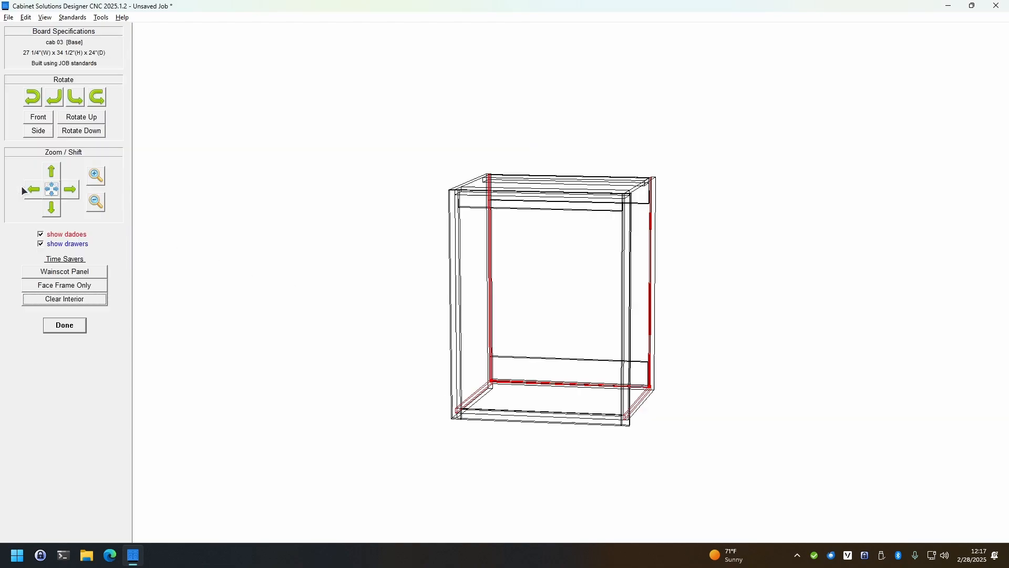
{"action": "left_click", "coordinate": [509, 419]}
{"action": "left_click", "coordinate": [518, 314]}
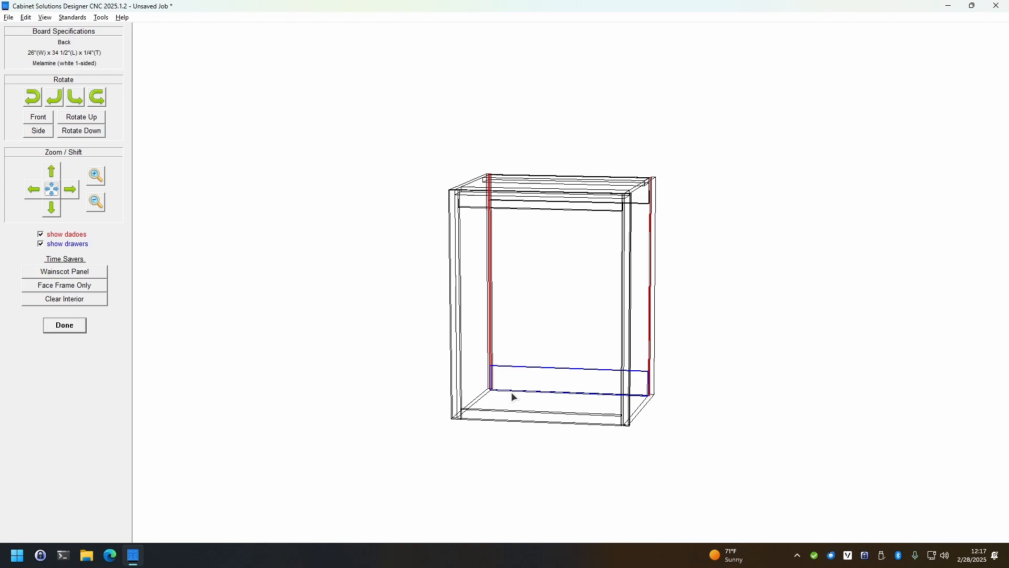
{"action": "left_click", "coordinate": [512, 419]}
{"action": "left_click", "coordinate": [530, 315]}
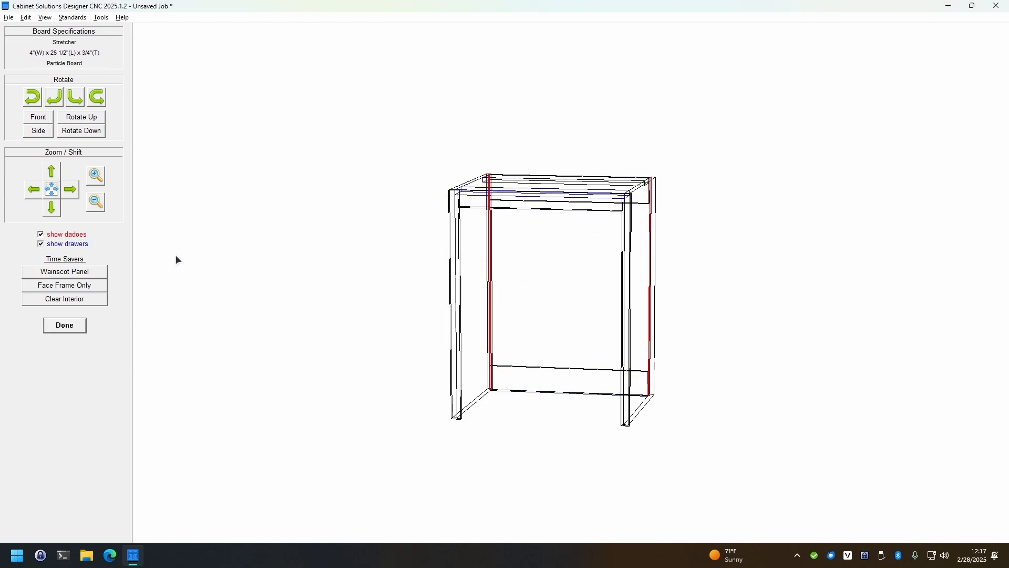
{"action": "left_click", "coordinate": [57, 327]}
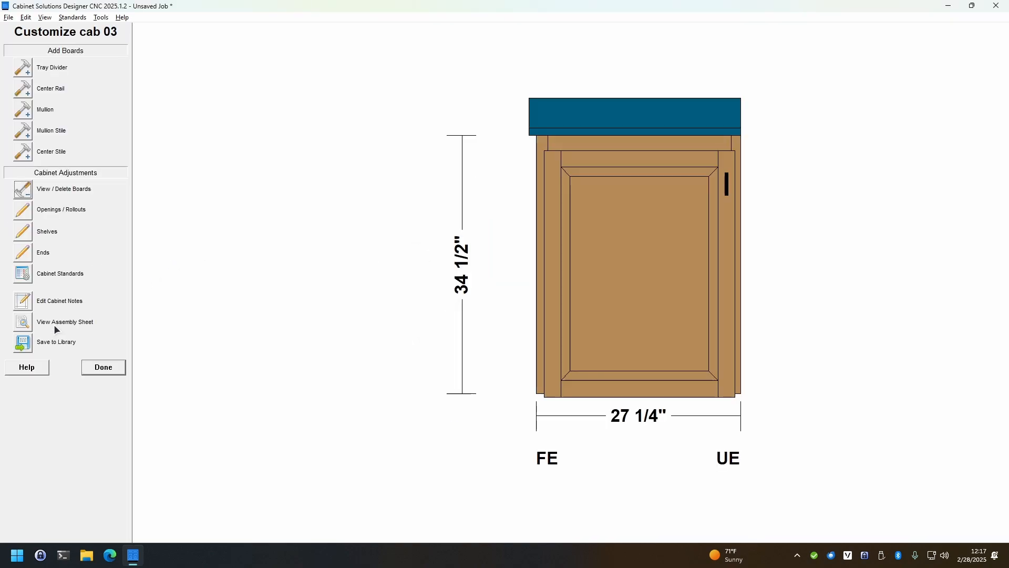
Review the cabinet's Nailers + Stretchers standards and apply the standards to this cabinet
{"action": "left_click", "coordinate": [27, 275]}
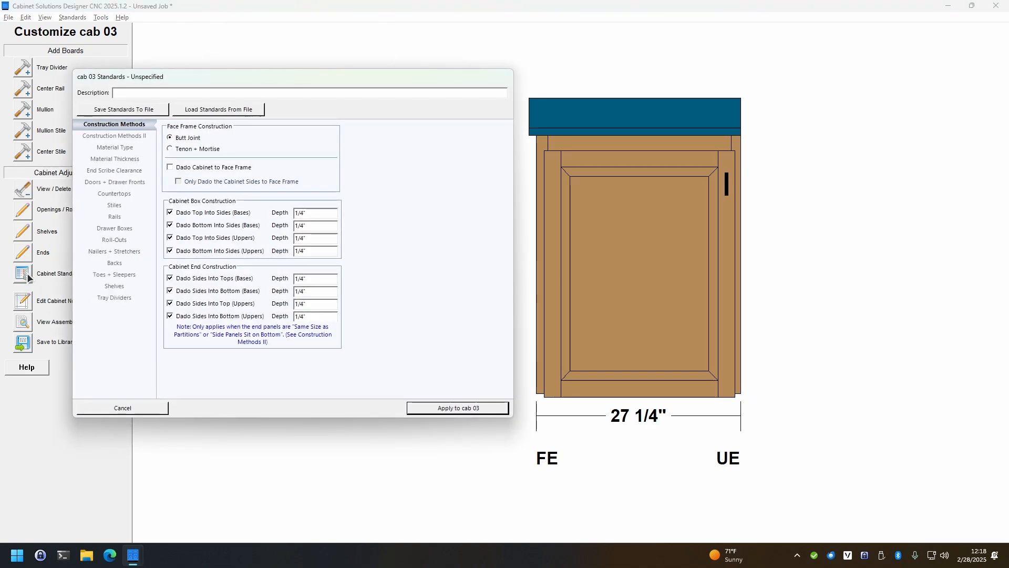
{"action": "left_click", "coordinate": [109, 252]}
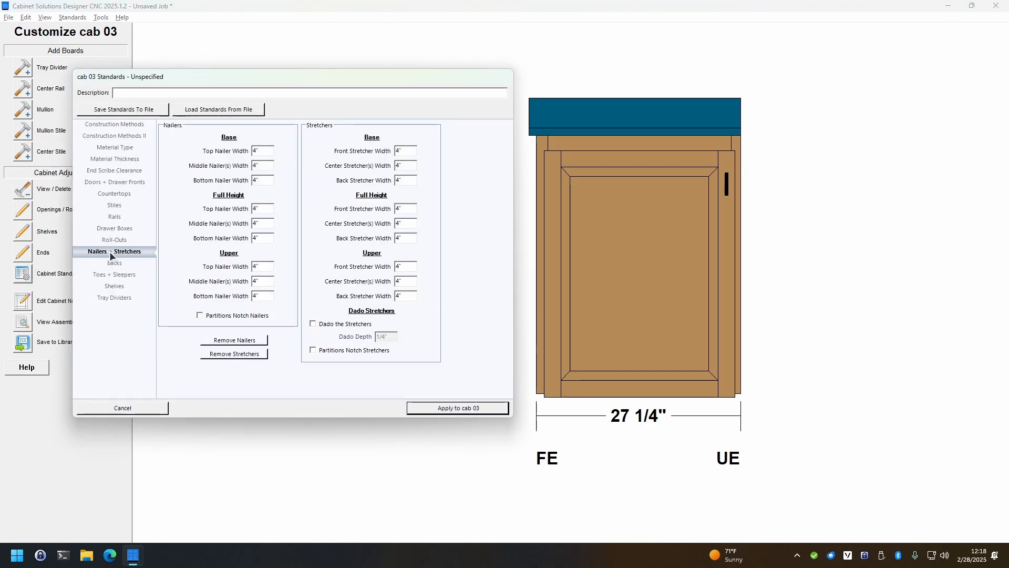
{"action": "left_click", "coordinate": [461, 408]}
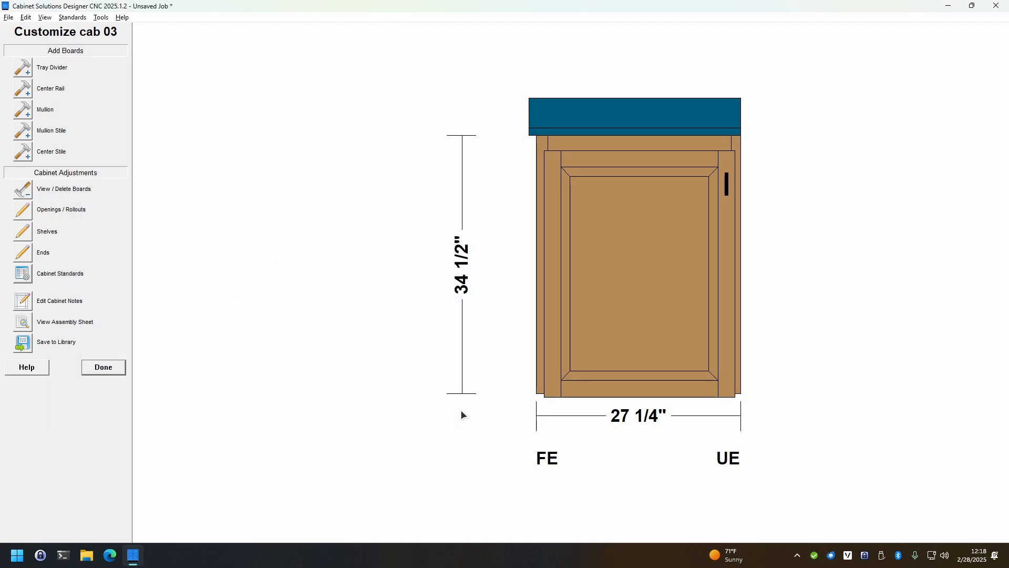
Change opening #1 of the 27 1/4" base cabinet to a Dish Washer appliance opening that fills the opening
{"action": "left_click", "coordinate": [30, 212]}
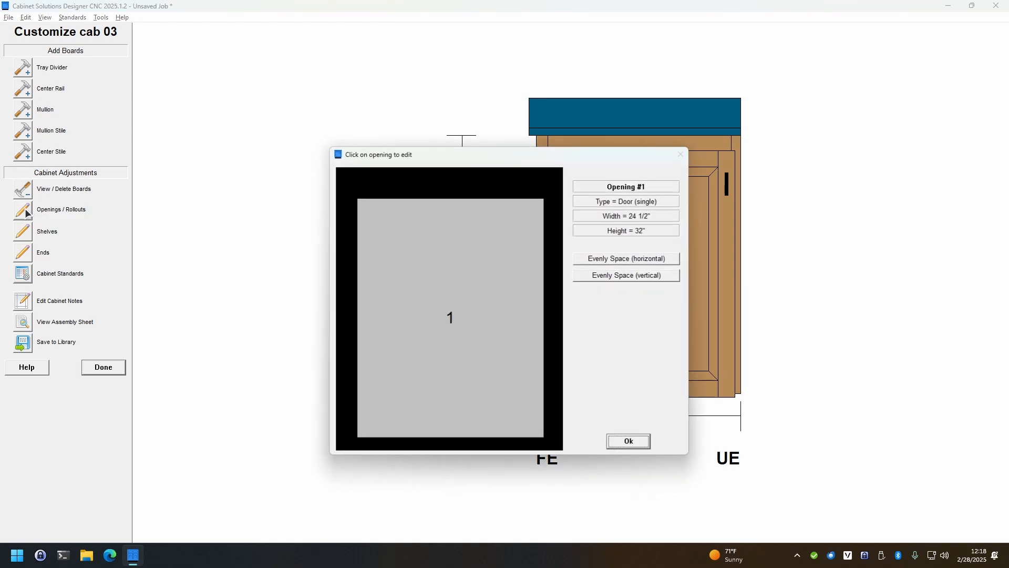
{"action": "left_click", "coordinate": [452, 317]}
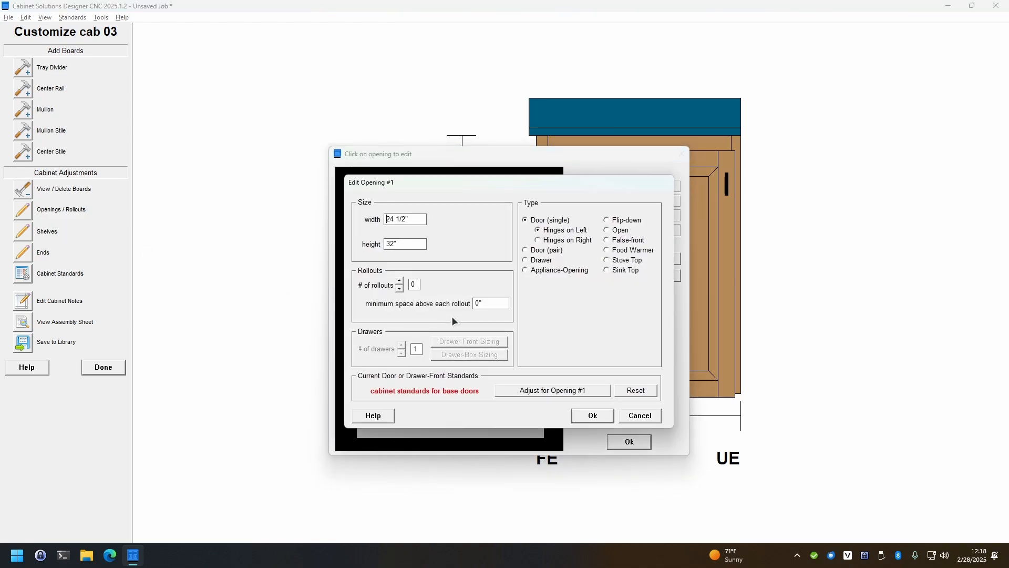
{"action": "left_click", "coordinate": [560, 270]}
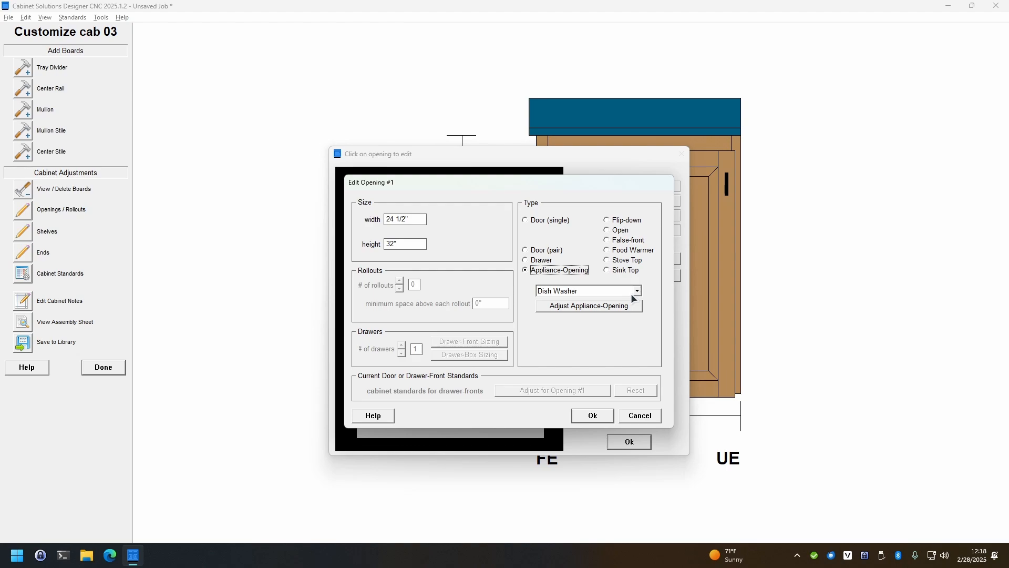
{"action": "left_click", "coordinate": [566, 310]}
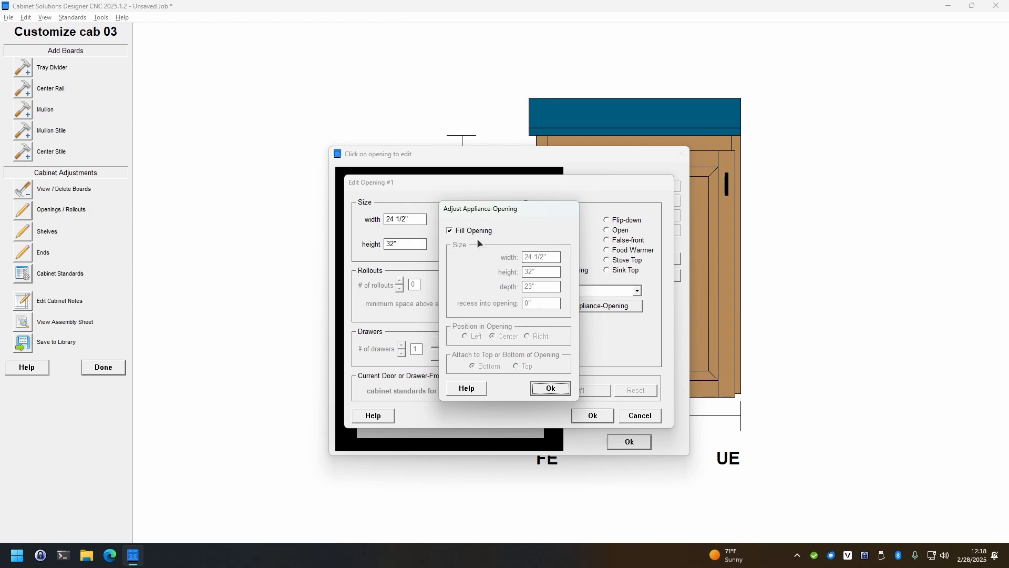
{"action": "left_click", "coordinate": [551, 388]}
{"action": "left_click", "coordinate": [594, 415]}
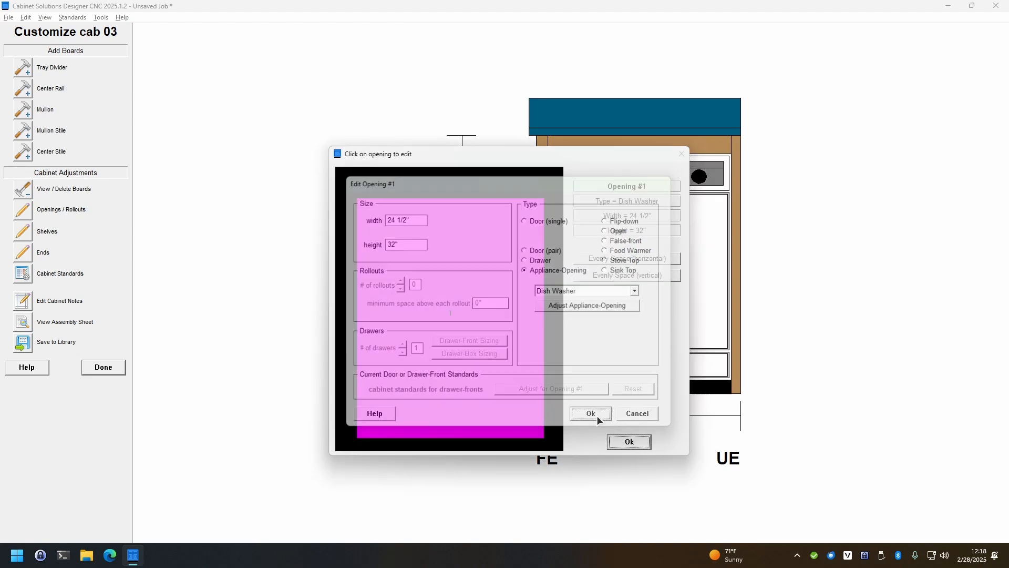
{"action": "left_click", "coordinate": [630, 443]}
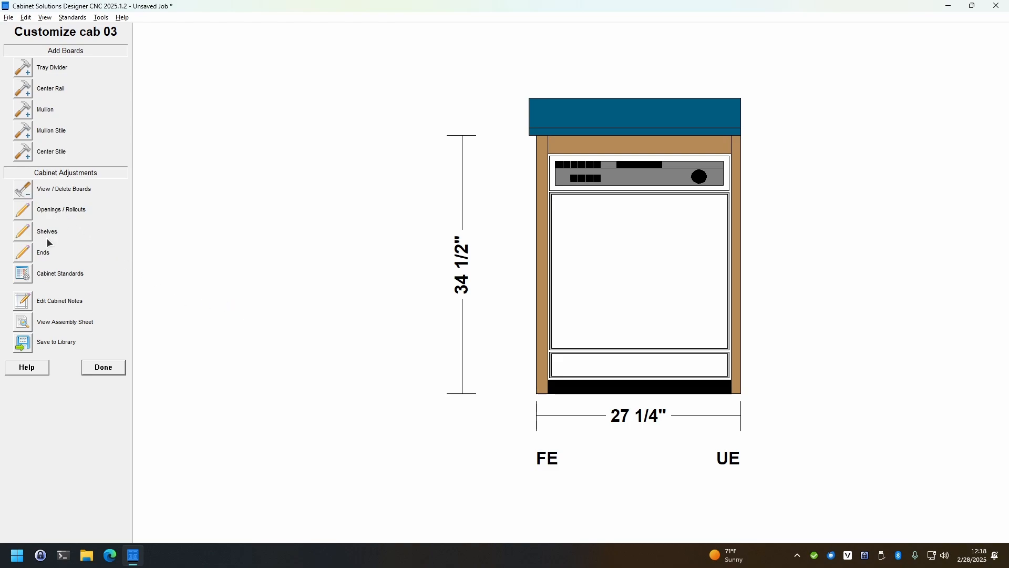
{"action": "left_click", "coordinate": [101, 368]}
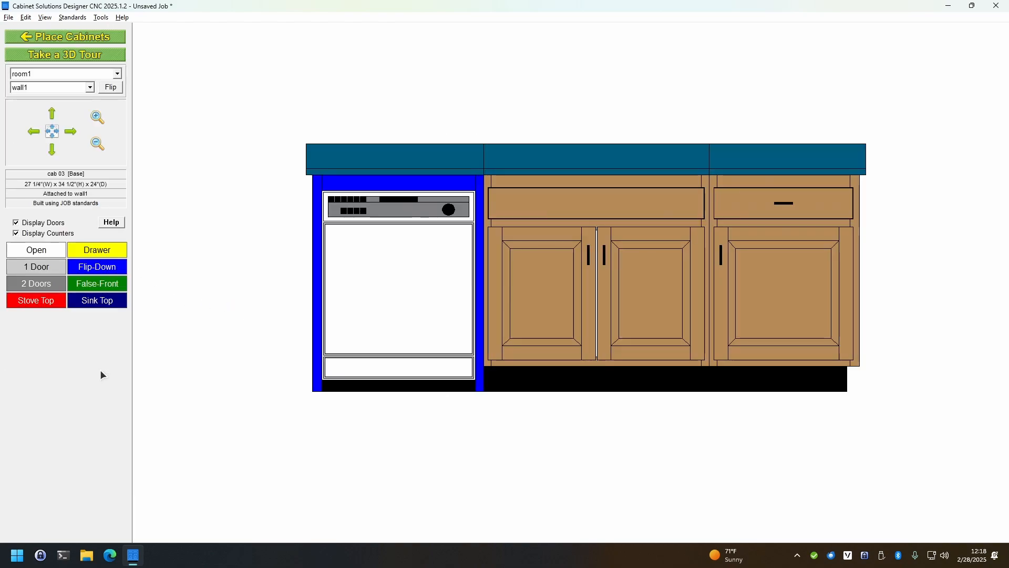
Smart Copy the 27 1/4" base cabinet in plan to the opposite side of the wall, behind the 24" base
{"action": "left_click", "coordinate": [81, 38]}
{"action": "left_click", "coordinate": [430, 369]}
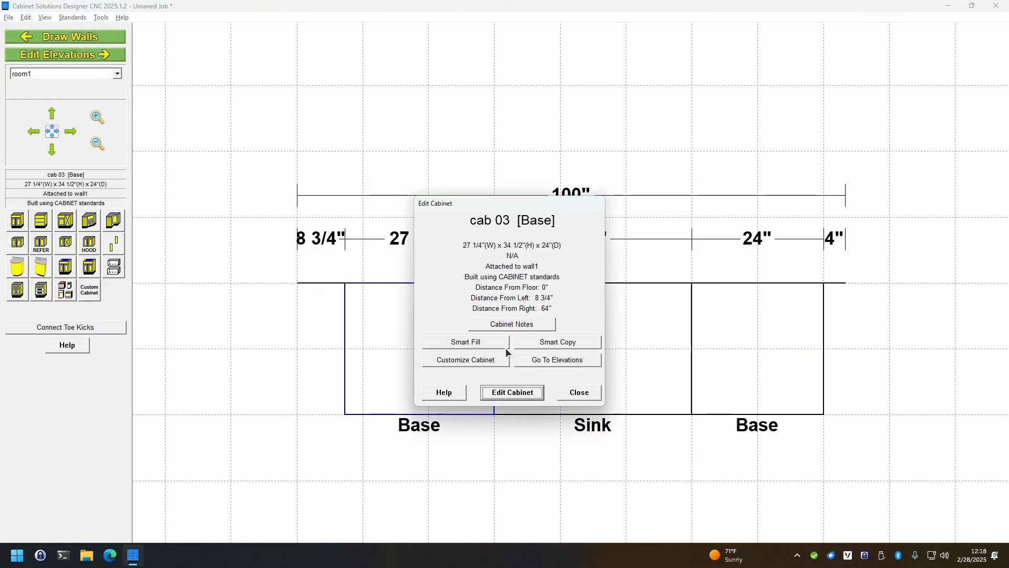
{"action": "left_click", "coordinate": [558, 341]}
{"action": "left_click", "coordinate": [486, 411]}
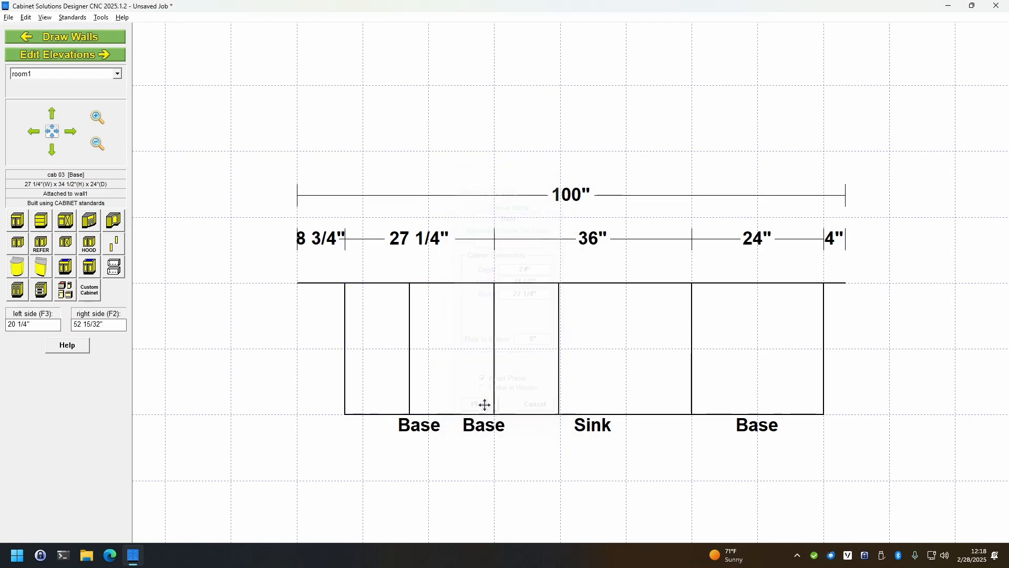
{"action": "left_click", "coordinate": [760, 239]}
Move the original 27 1/4" base cabinet across the wall, about 18 13/16" from the wall end farther from the copy
{"action": "double_click", "coordinate": [408, 376]}
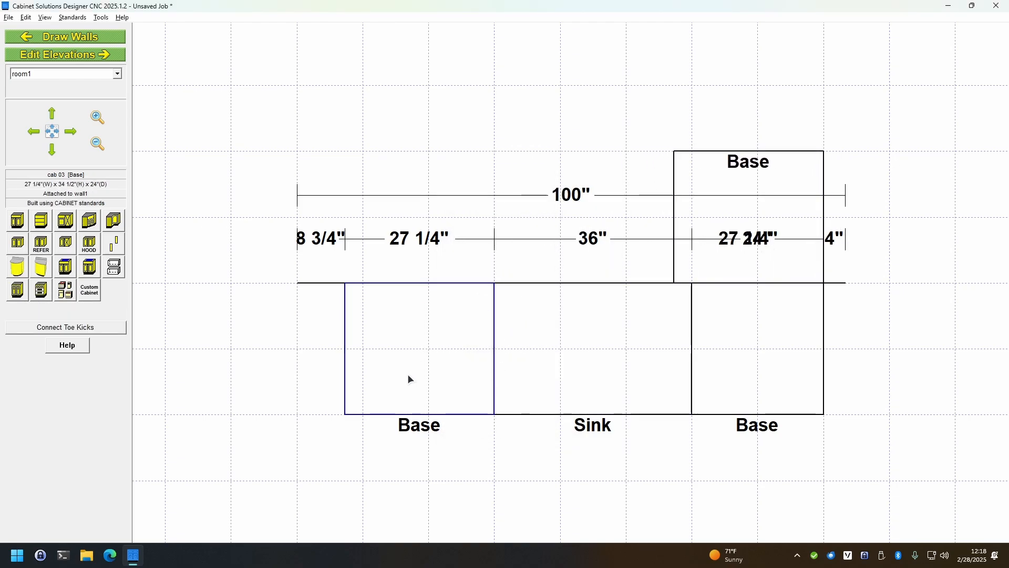
{"action": "left_click", "coordinate": [506, 393]}
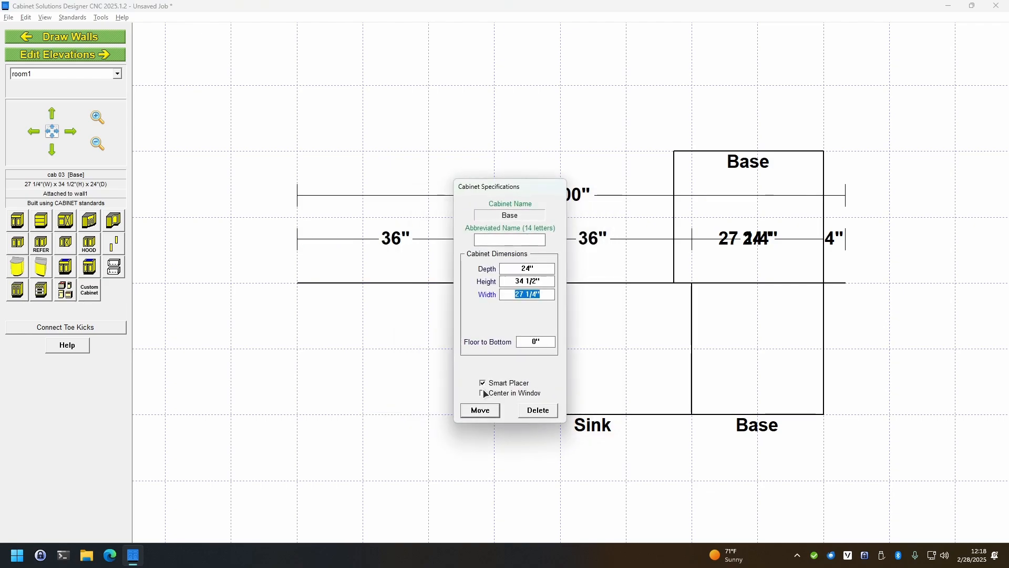
{"action": "left_click", "coordinate": [480, 409]}
{"action": "left_click", "coordinate": [727, 204]}
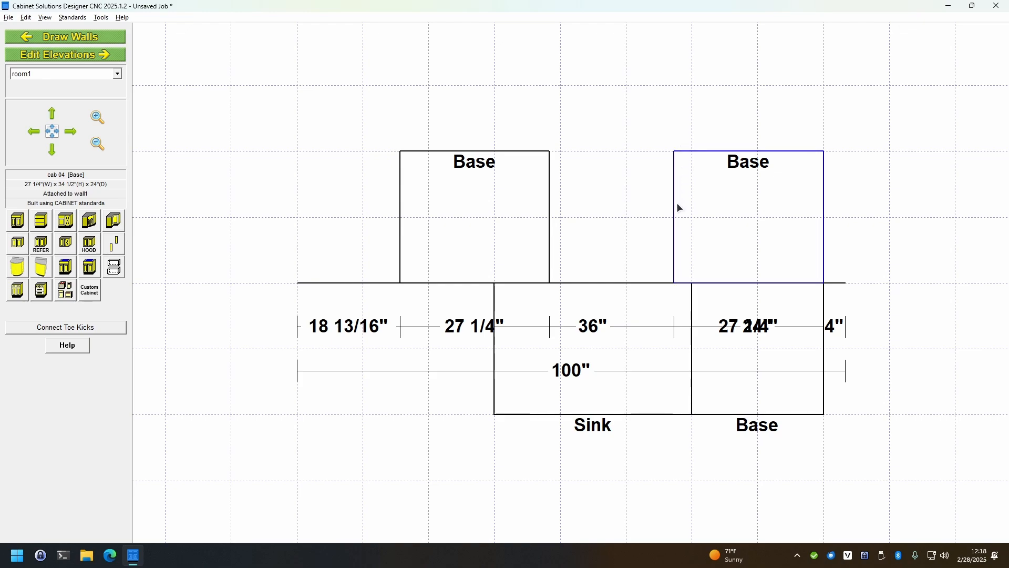
From the back-side elevation, customize the copied 27 1/4" base (cab 04) by deleting its right stile and right panel
{"action": "left_click", "coordinate": [534, 169]}
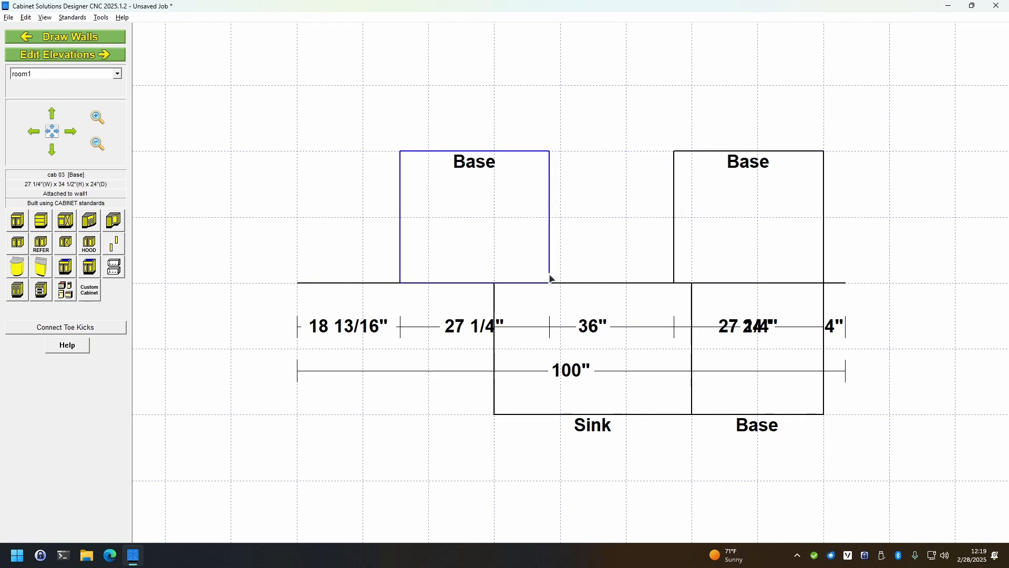
{"action": "left_click", "coordinate": [755, 188]}
{"action": "double_click", "coordinate": [755, 188]}
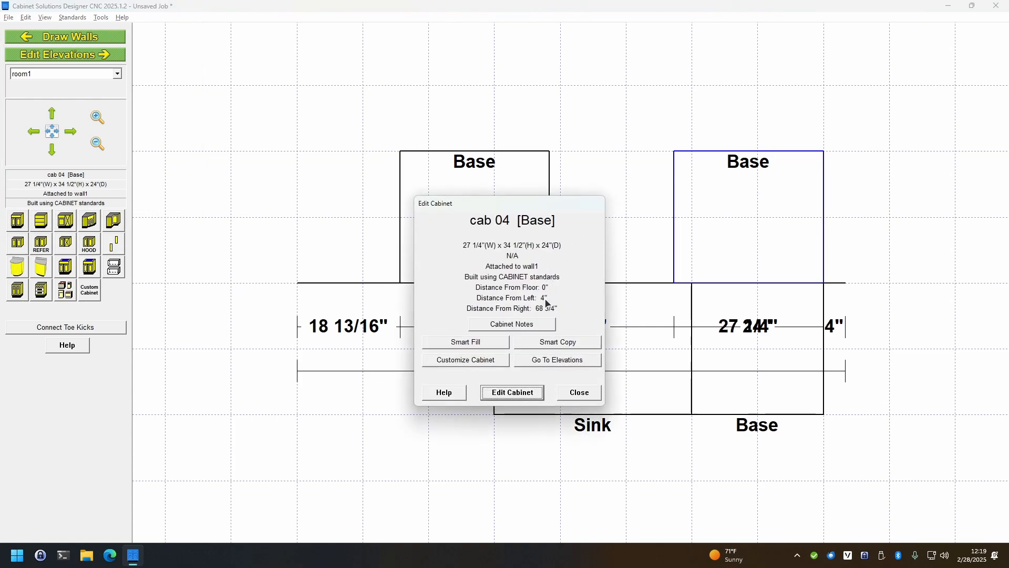
{"action": "left_click", "coordinate": [554, 358]}
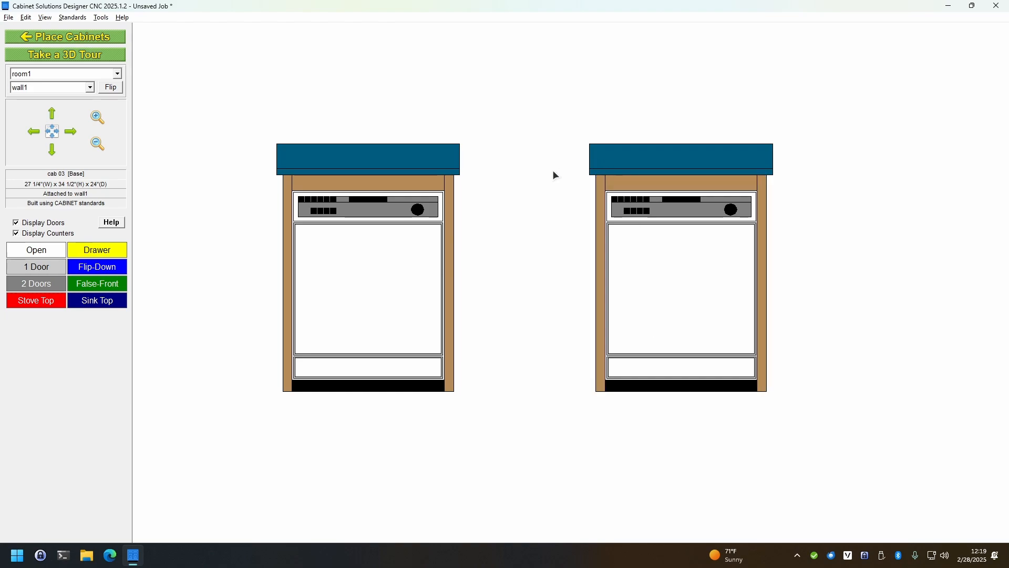
{"action": "double_click", "coordinate": [372, 257]}
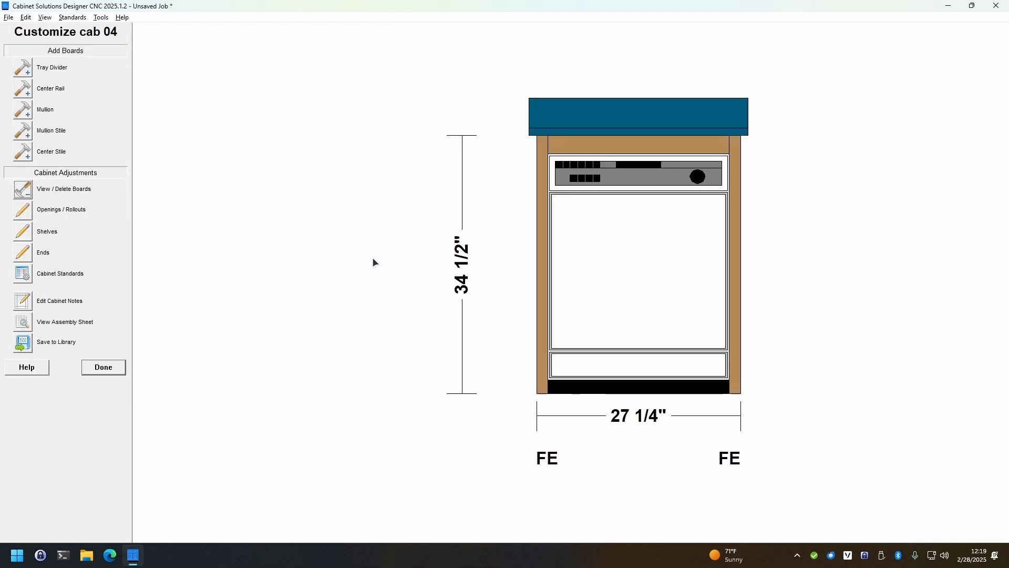
{"action": "left_click", "coordinate": [25, 194]}
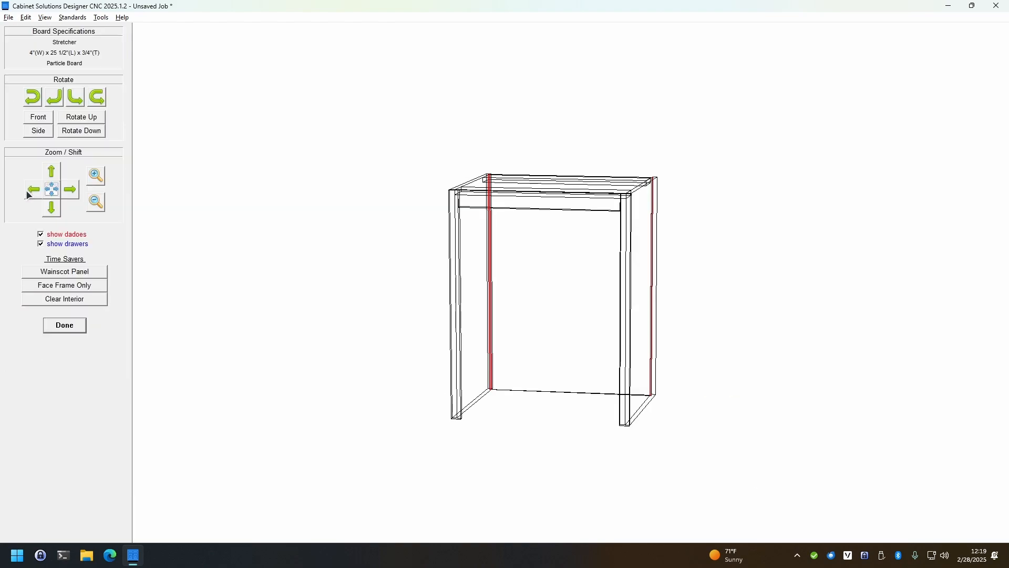
{"action": "left_click", "coordinate": [624, 427]}
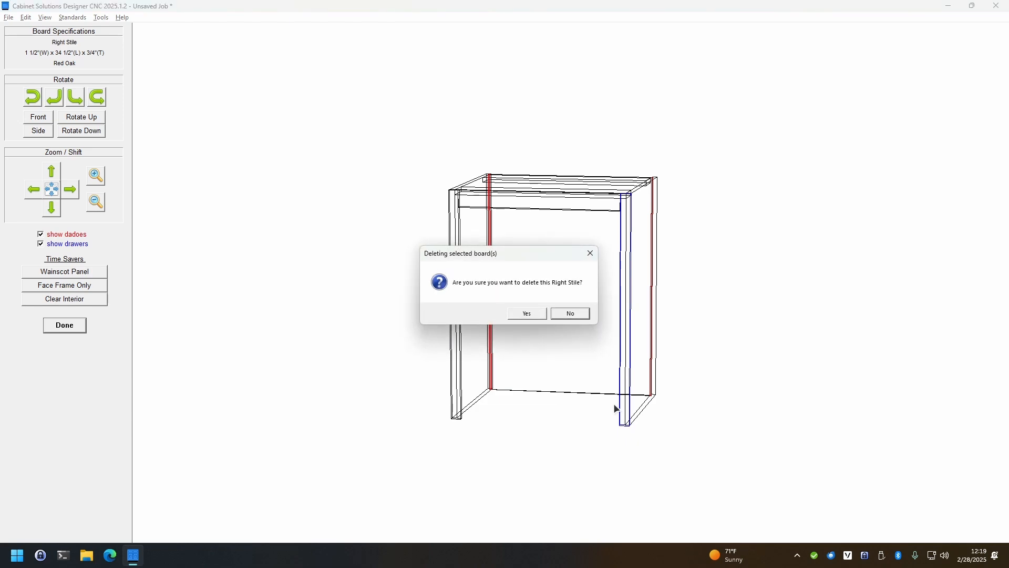
{"action": "left_click", "coordinate": [526, 313]}
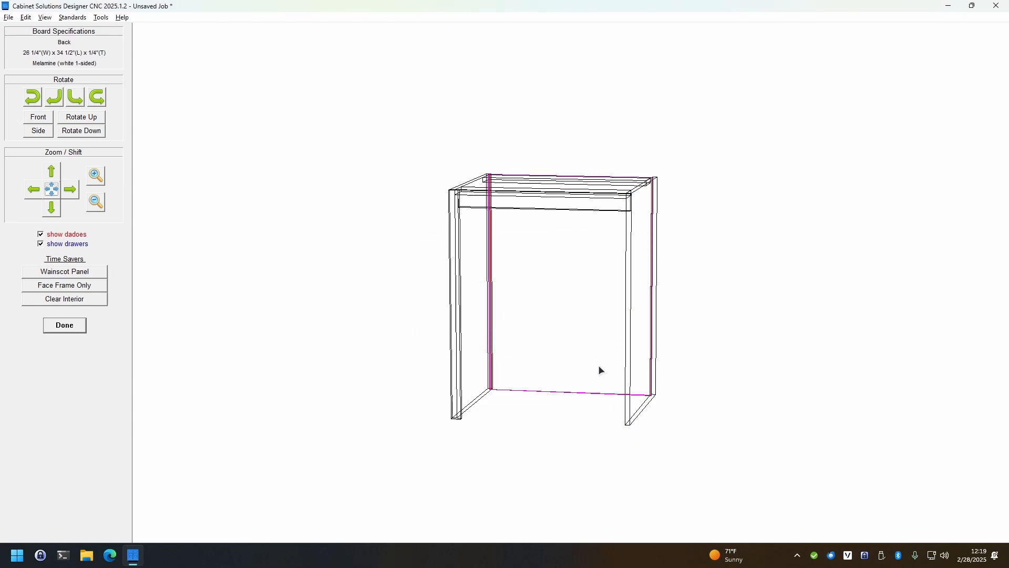
{"action": "left_click", "coordinate": [636, 412]}
{"action": "left_click", "coordinate": [526, 313]}
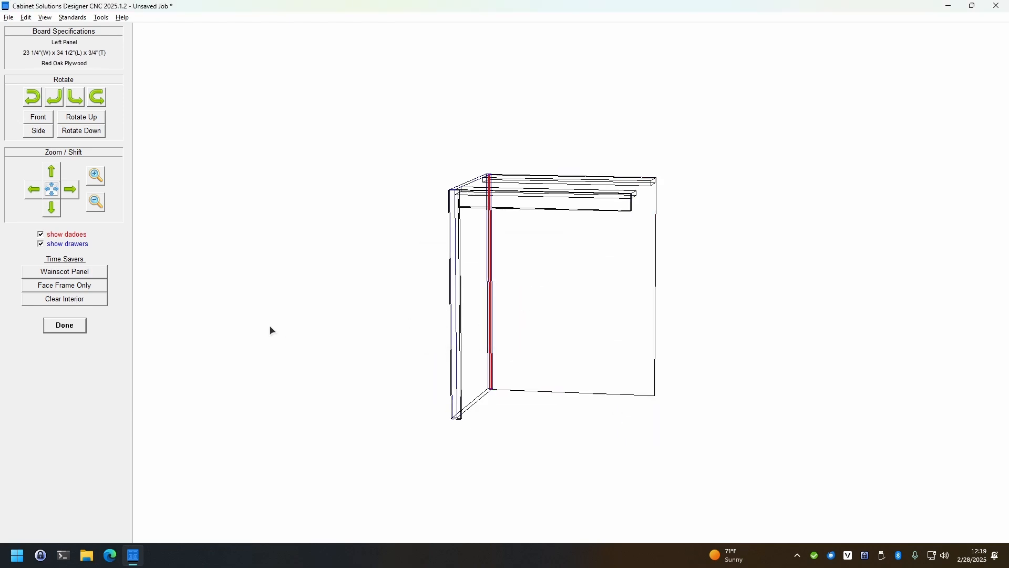
{"action": "left_click", "coordinate": [83, 326]}
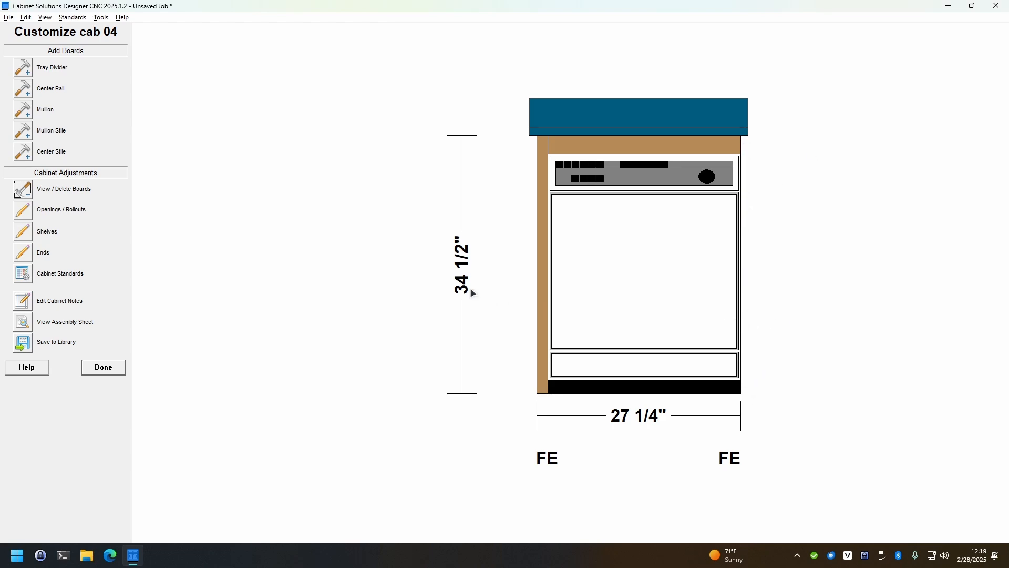
{"action": "left_click", "coordinate": [104, 367]}
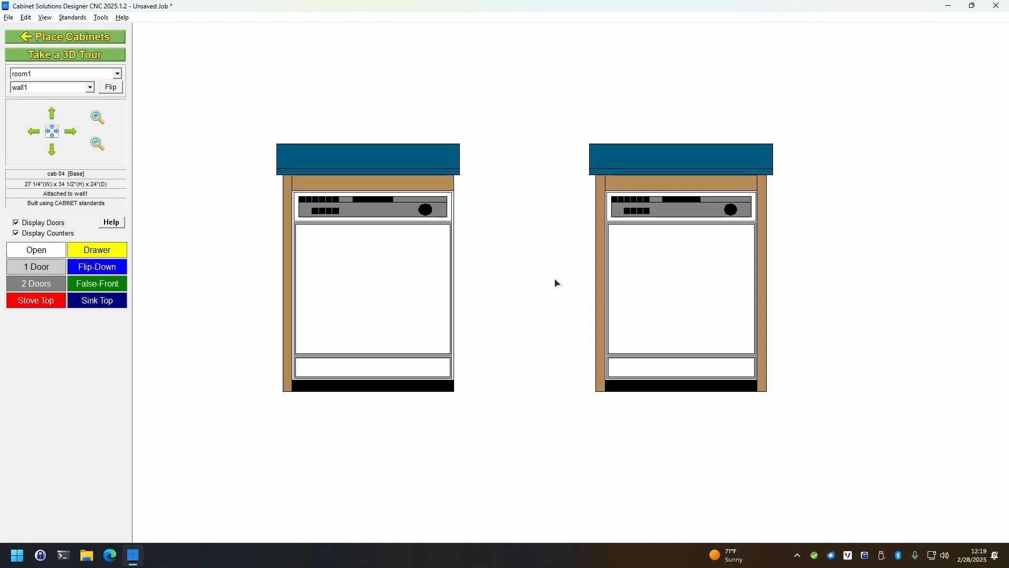
Customize the other dishwasher base (cab 03) by deleting its left stile and left panel
{"action": "left_click", "coordinate": [651, 274]}
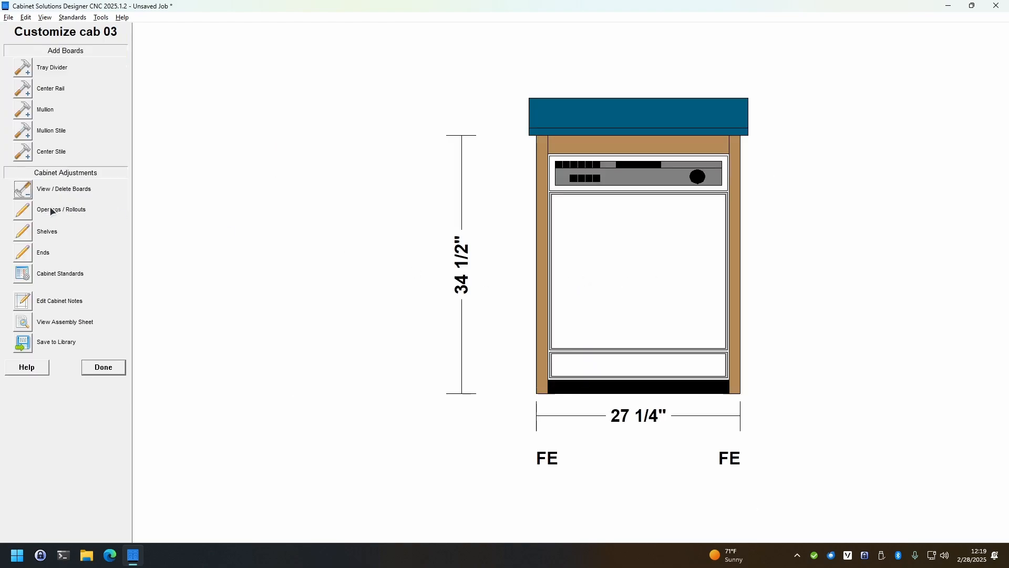
{"action": "left_click", "coordinate": [23, 189]}
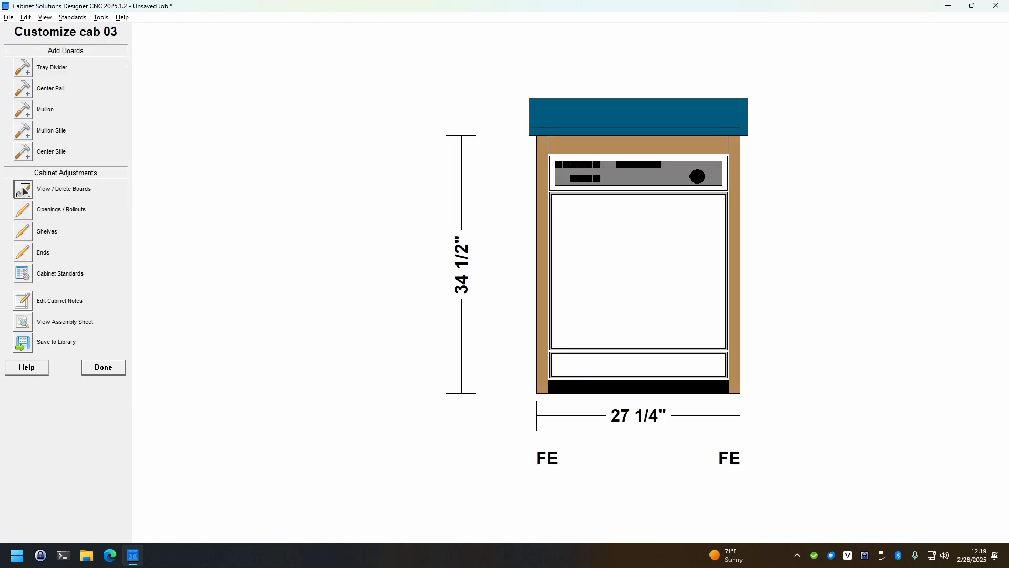
{"action": "left_click", "coordinate": [456, 418]}
{"action": "key", "text": "Delete"}
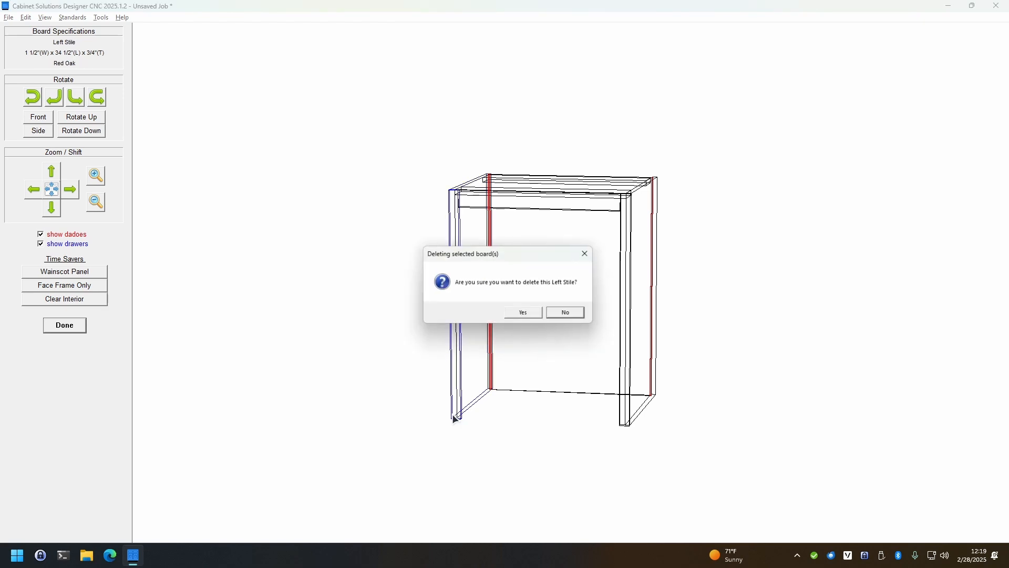
{"action": "left_click", "coordinate": [524, 315]}
{"action": "left_click", "coordinate": [471, 404]}
{"action": "key", "text": "Delete"}
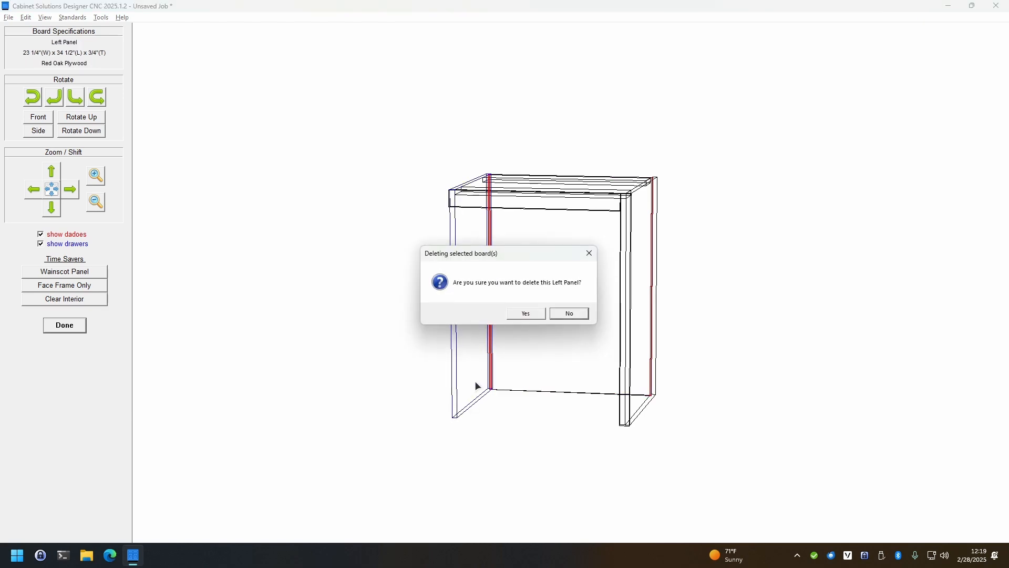
{"action": "left_click", "coordinate": [525, 315]}
{"action": "left_click", "coordinate": [67, 326]}
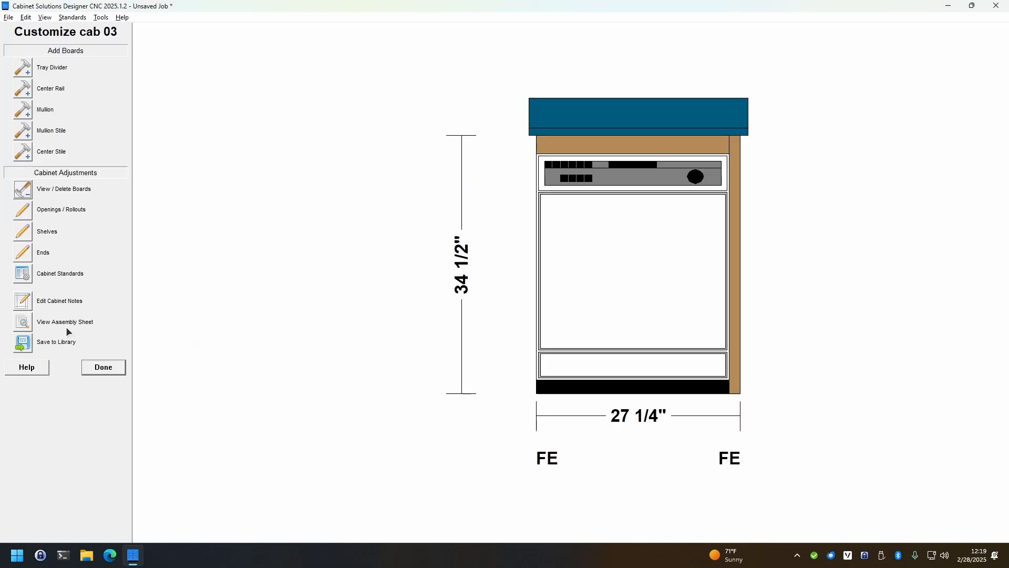